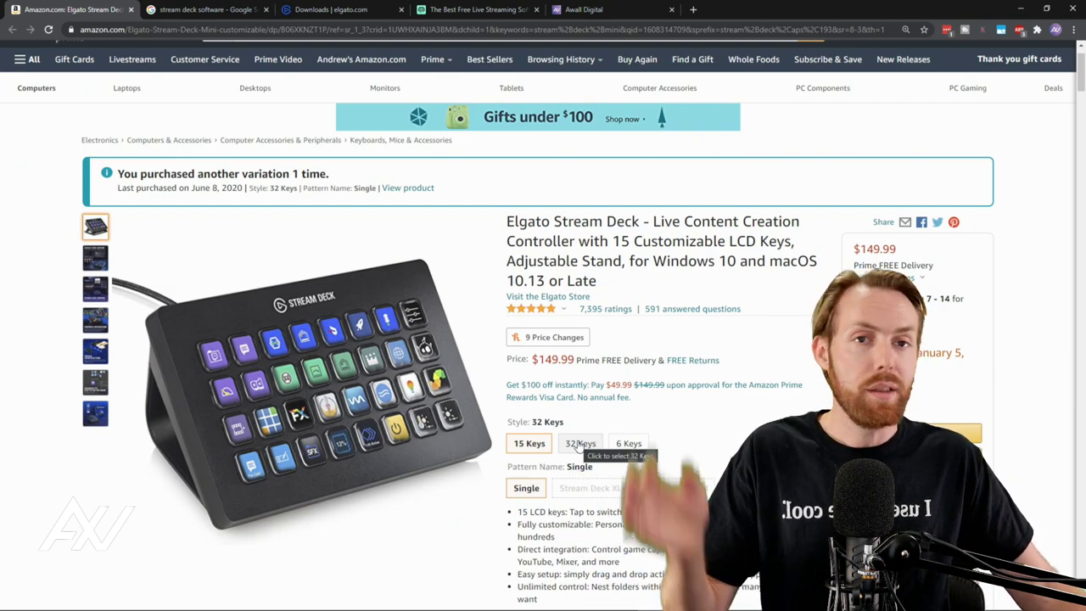
# Step: Look over the Elgato Stream Deck downloads page and the Streamlabs page in Chrome
pyautogui.click(186, 9)
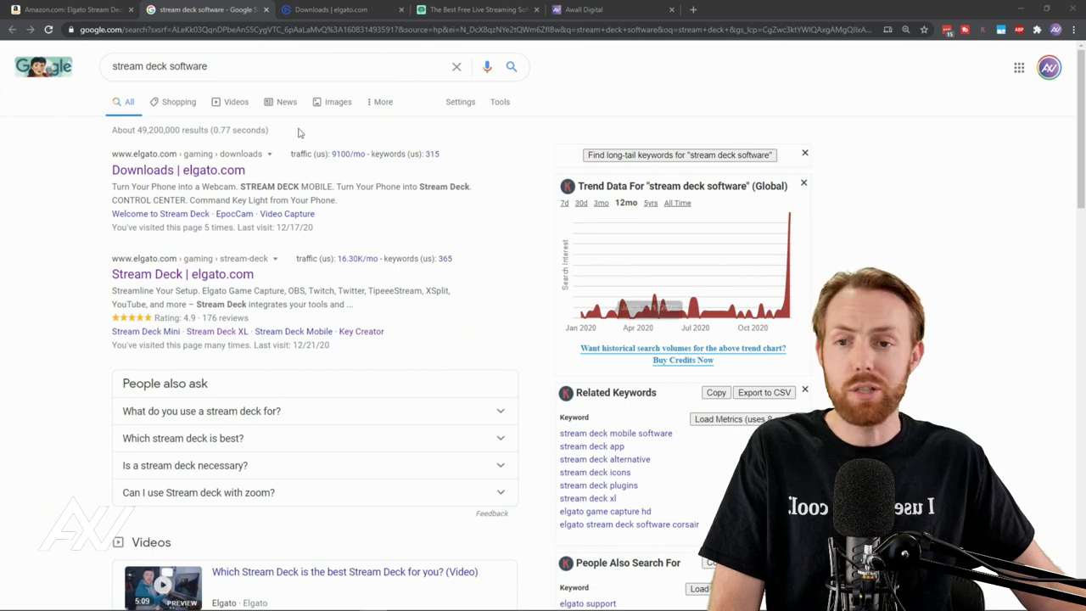
pyautogui.click(325, 8)
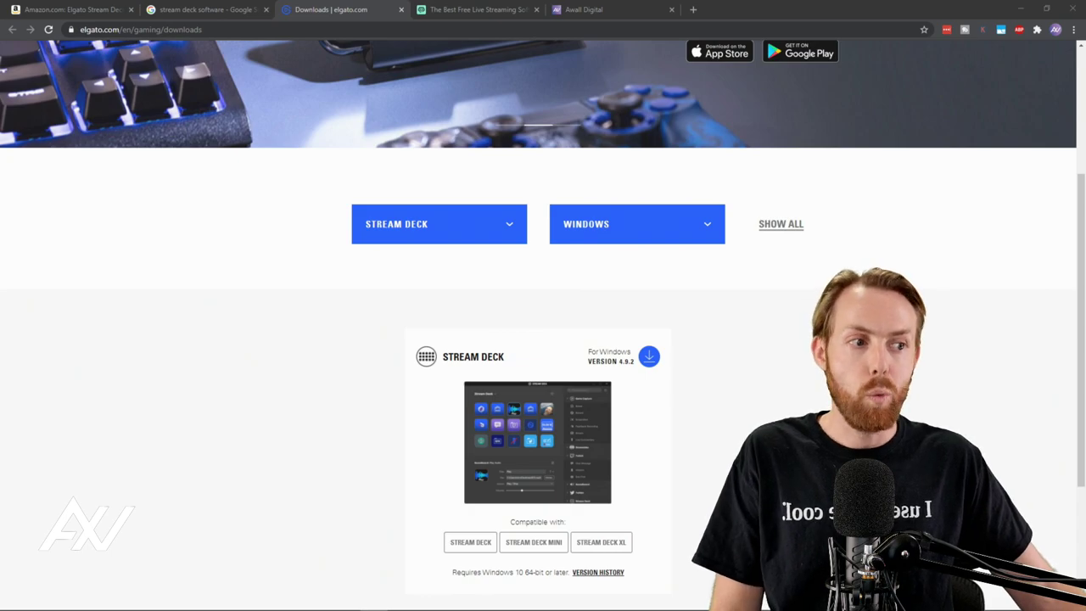
pyautogui.click(480, 9)
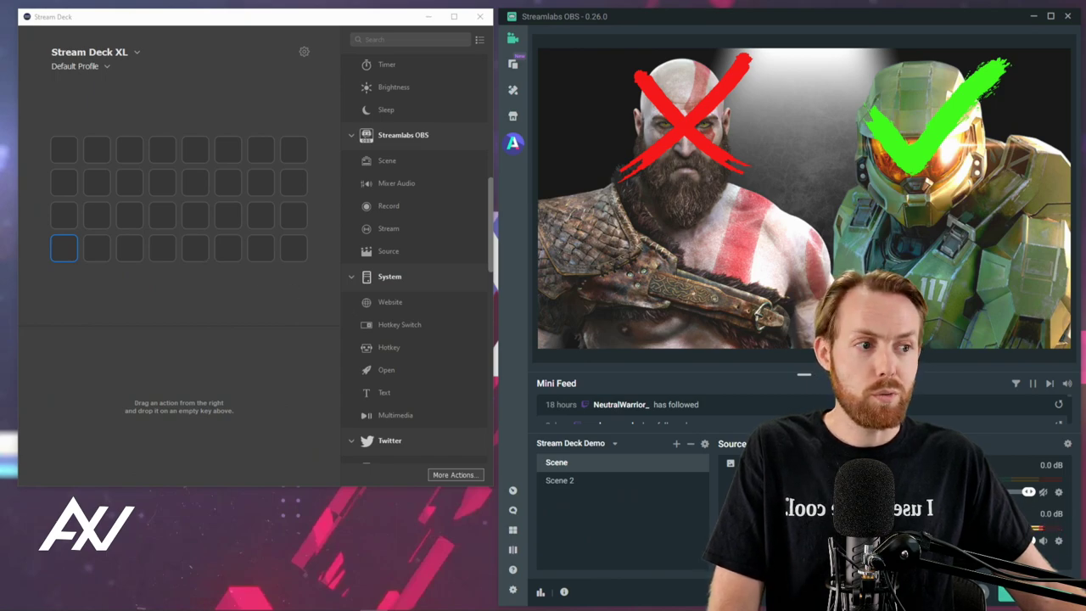
# Step: Place a Streamlabs OBS Scene action on the top-left key and title it SCENE 1
pyautogui.scroll(5, 378, 222)
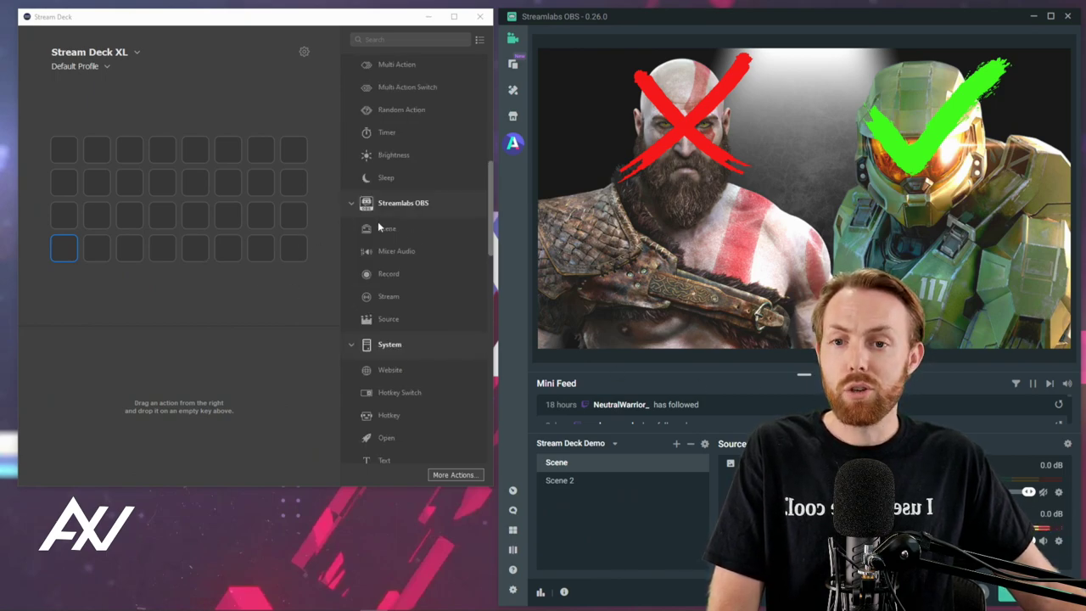
pyautogui.scroll(-6, 405, 196)
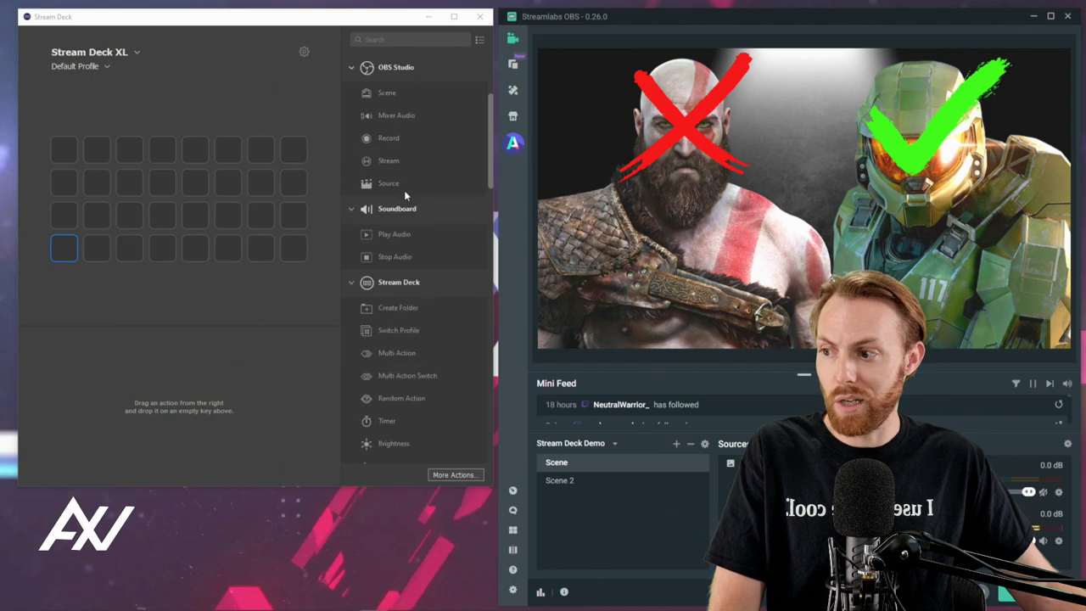
pyautogui.scroll(-3, 404, 188)
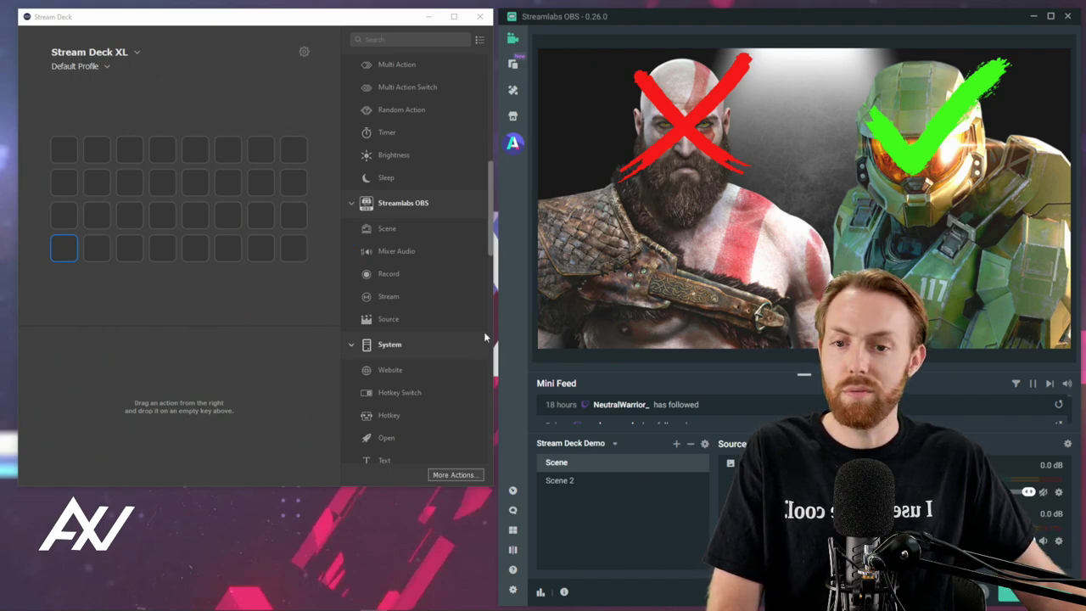
pyautogui.moveTo(393, 234); pyautogui.dragTo(72, 155)
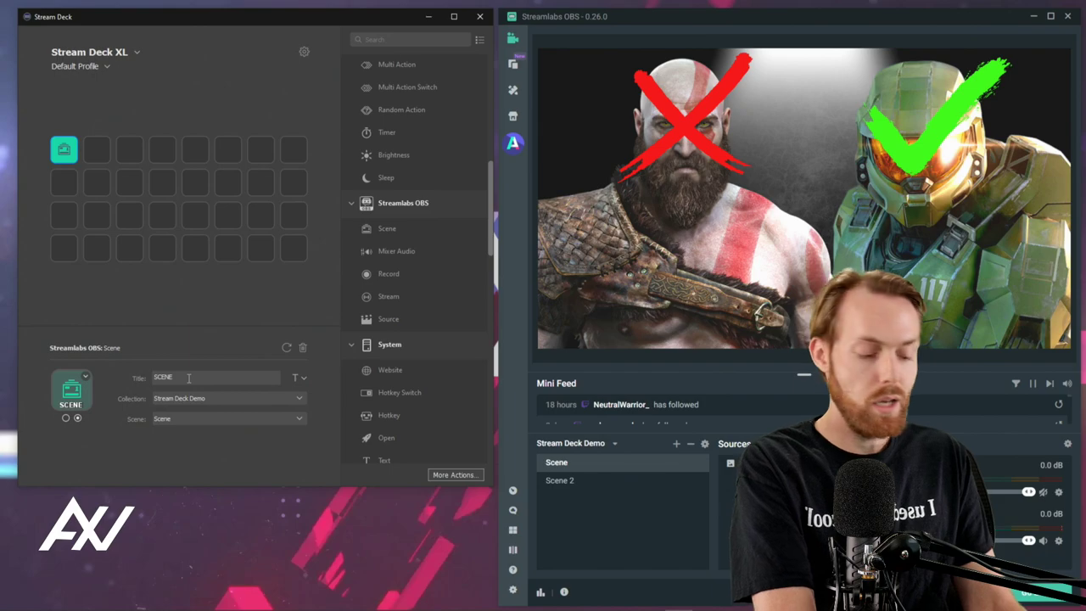
pyautogui.write('1')
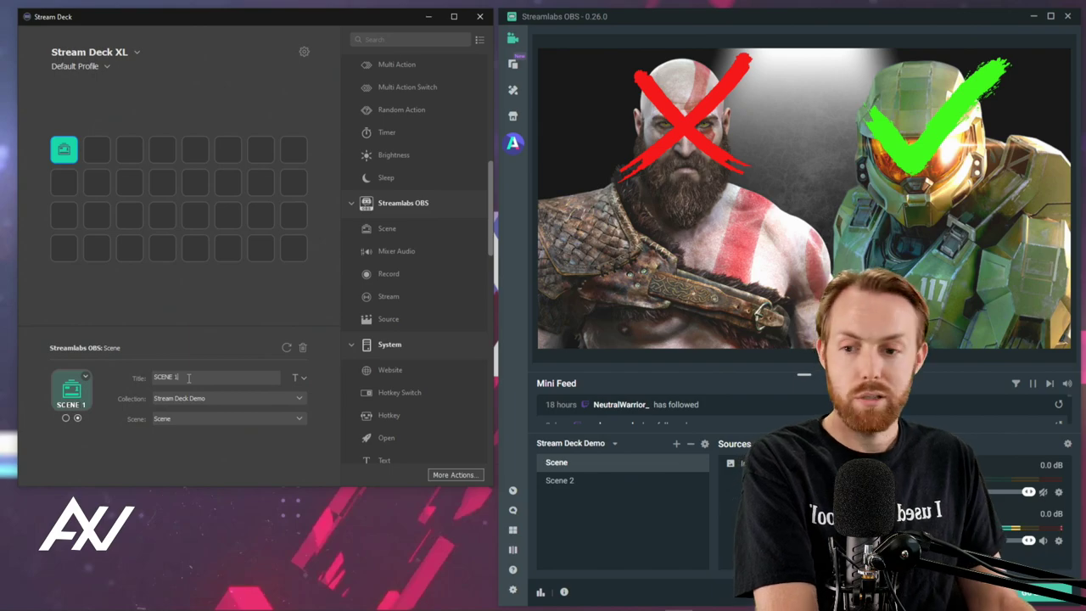
# Step: Point the SCENE 1 key at the Stream Deck Demo collection and its Scene scene
pyautogui.click(267, 398)
pyautogui.click(266, 398)
pyautogui.click(266, 398)
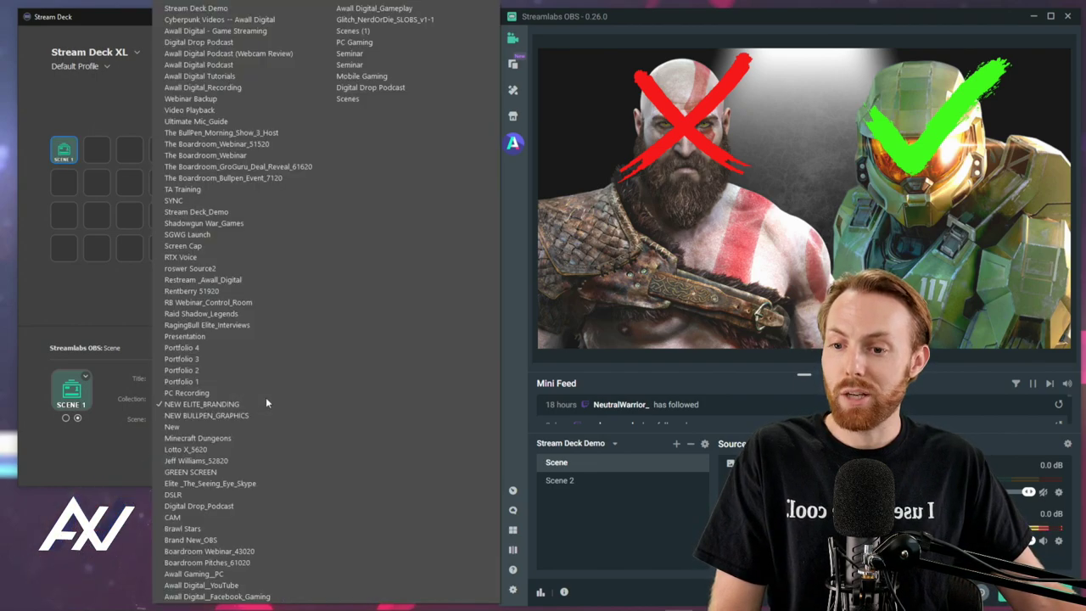
pyautogui.click(203, 8)
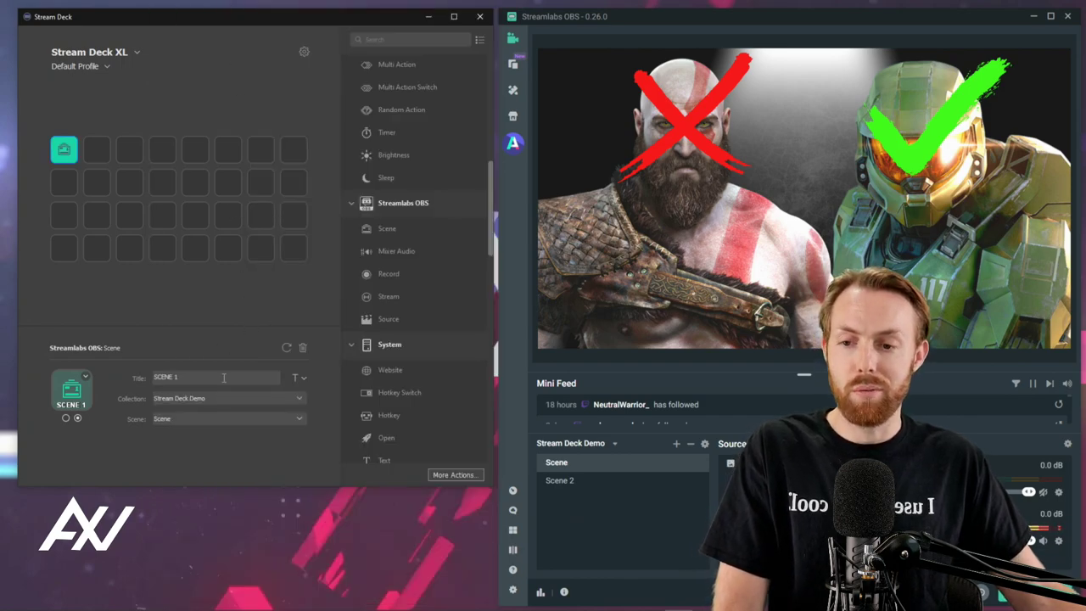
pyautogui.click(224, 418)
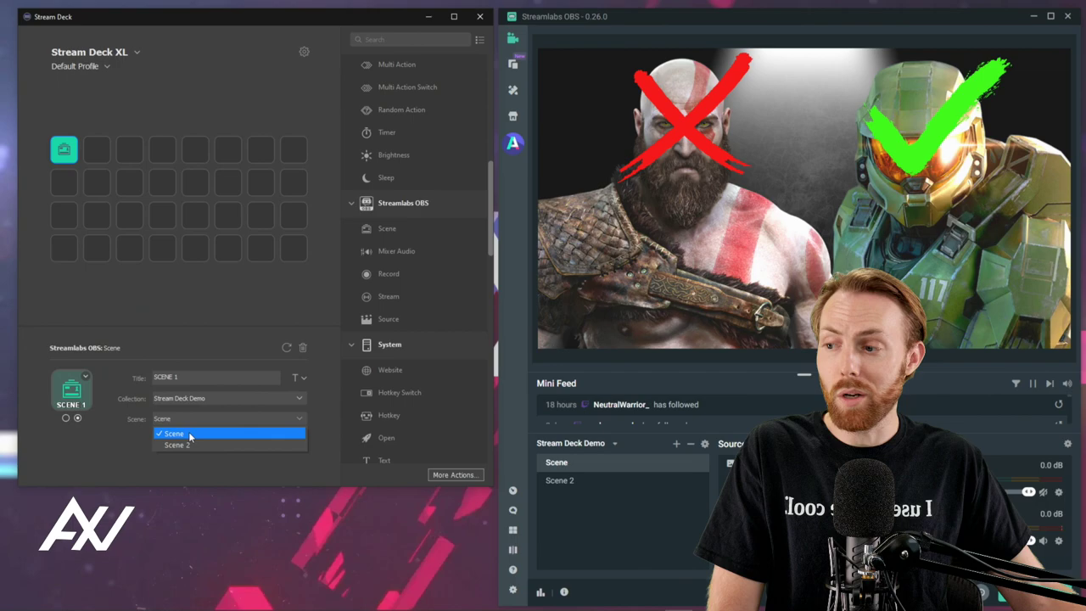
pyautogui.click(188, 433)
pyautogui.click(213, 312)
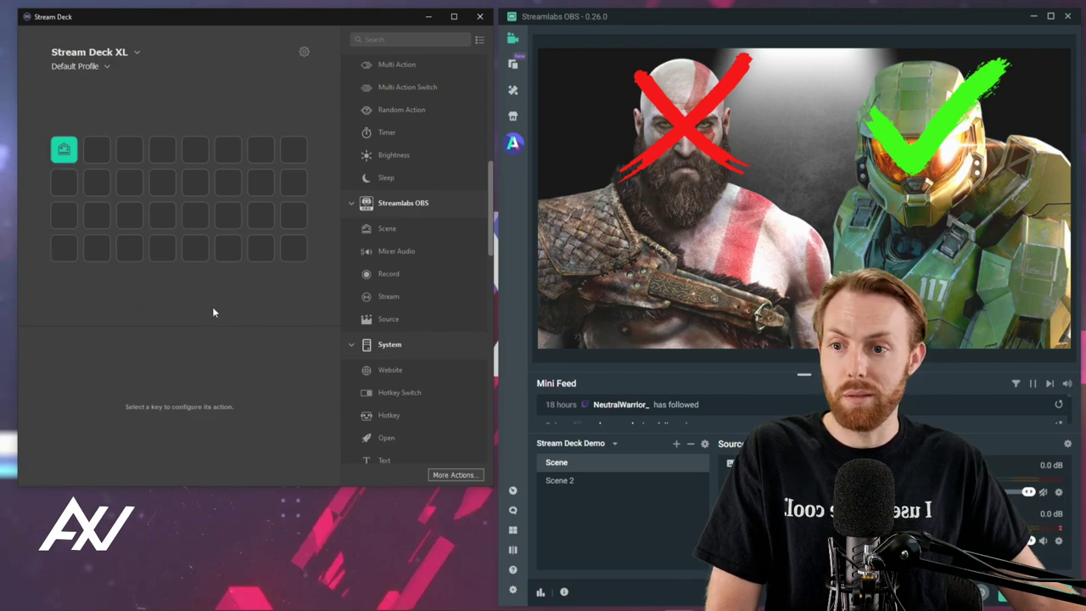
pyautogui.click(65, 157)
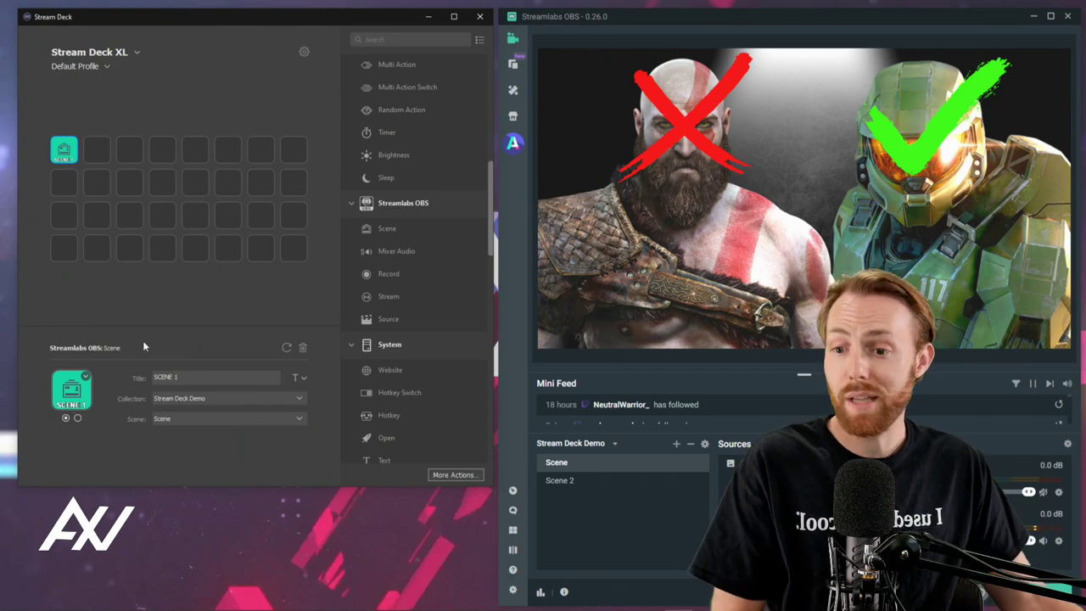
pyautogui.click(136, 161)
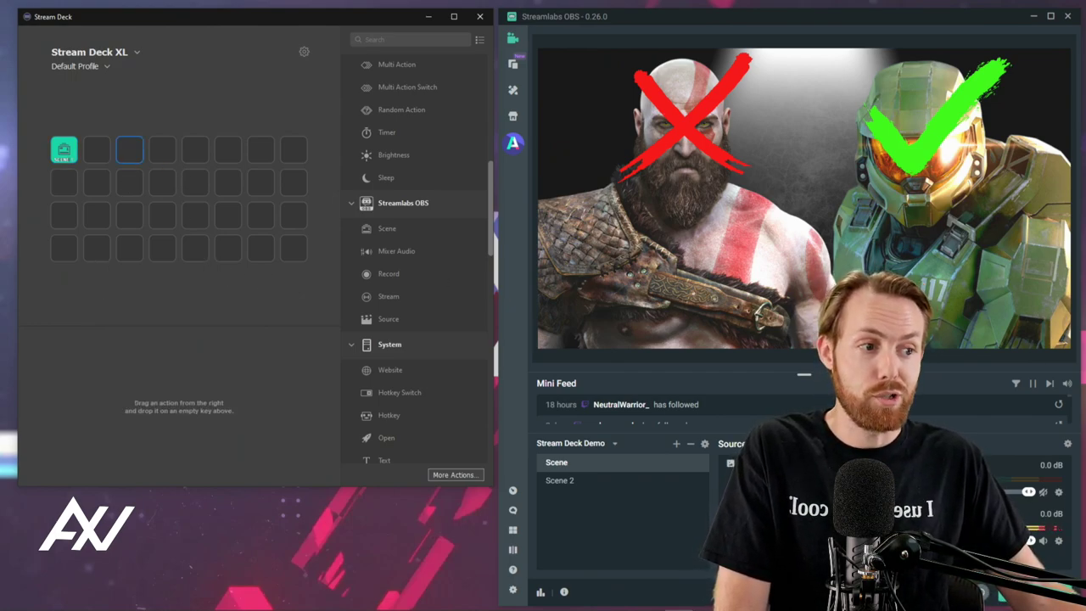
# Step: Add a Scene action titled SCENE 2 on the third top-row key, switching to Scene 2
pyautogui.moveTo(393, 230); pyautogui.dragTo(132, 153)
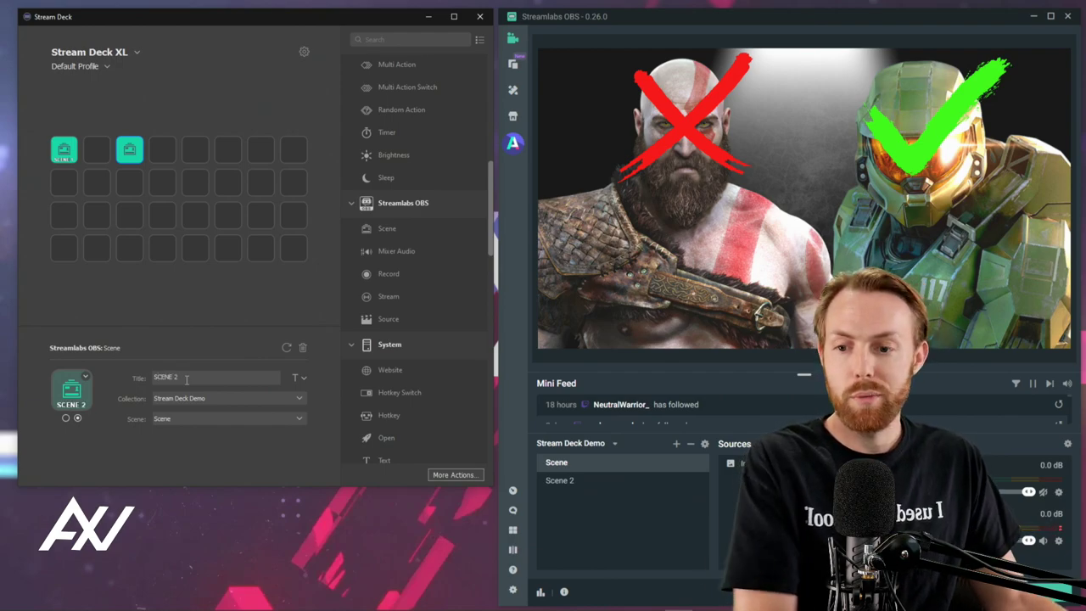
pyautogui.click(207, 312)
pyautogui.click(134, 155)
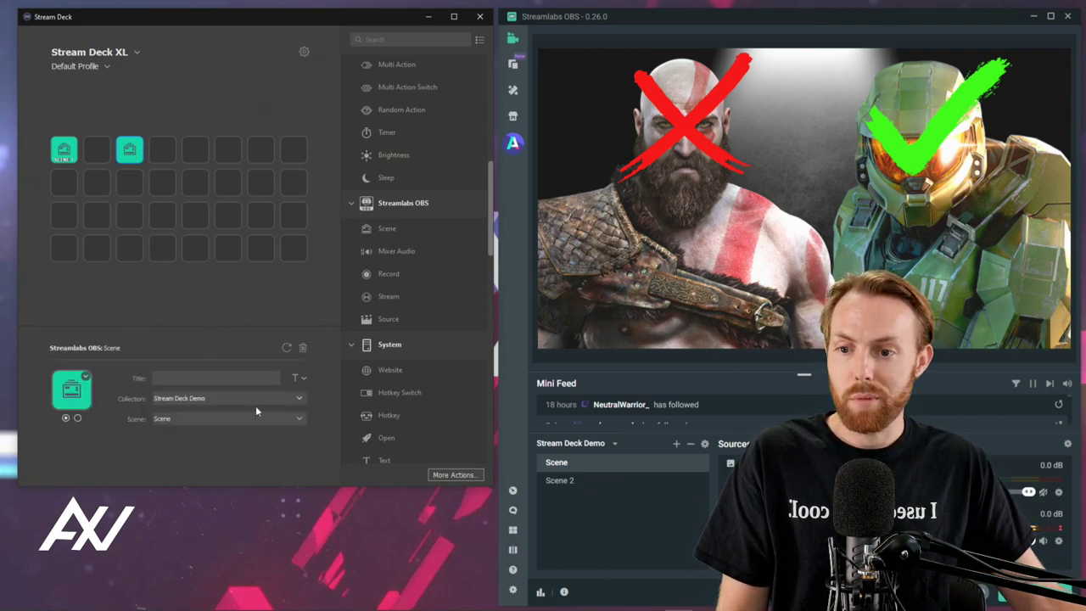
pyautogui.click(234, 419)
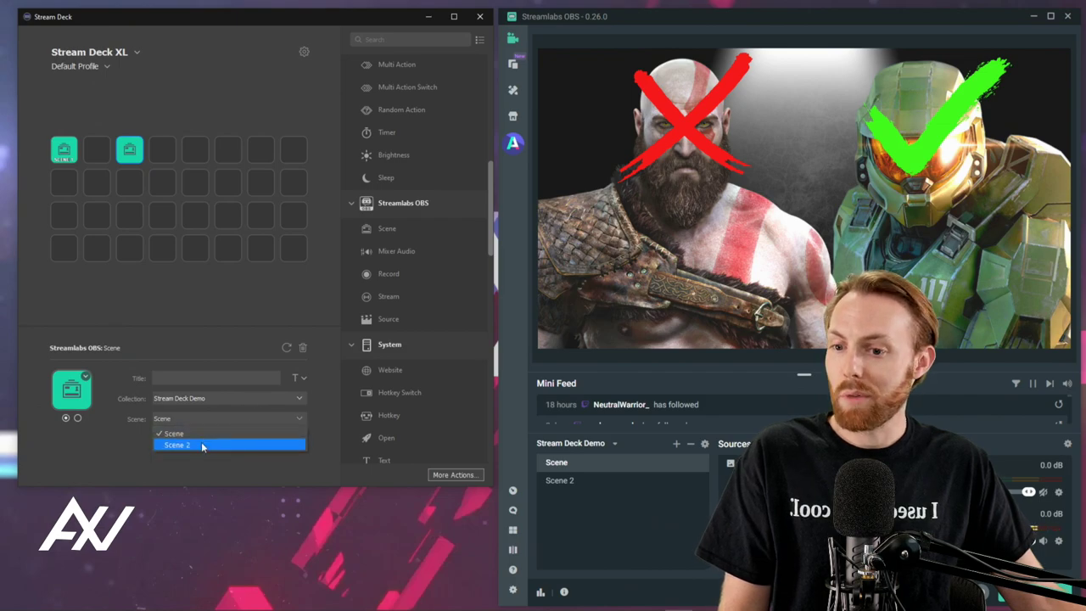
pyautogui.click(202, 445)
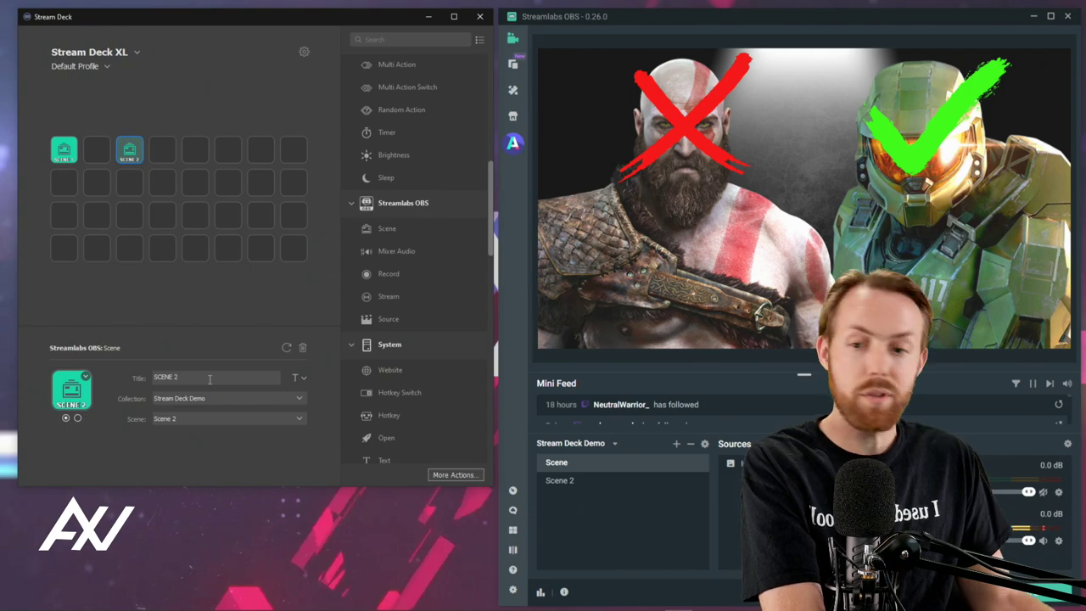
pyautogui.click(165, 150)
pyautogui.click(66, 152)
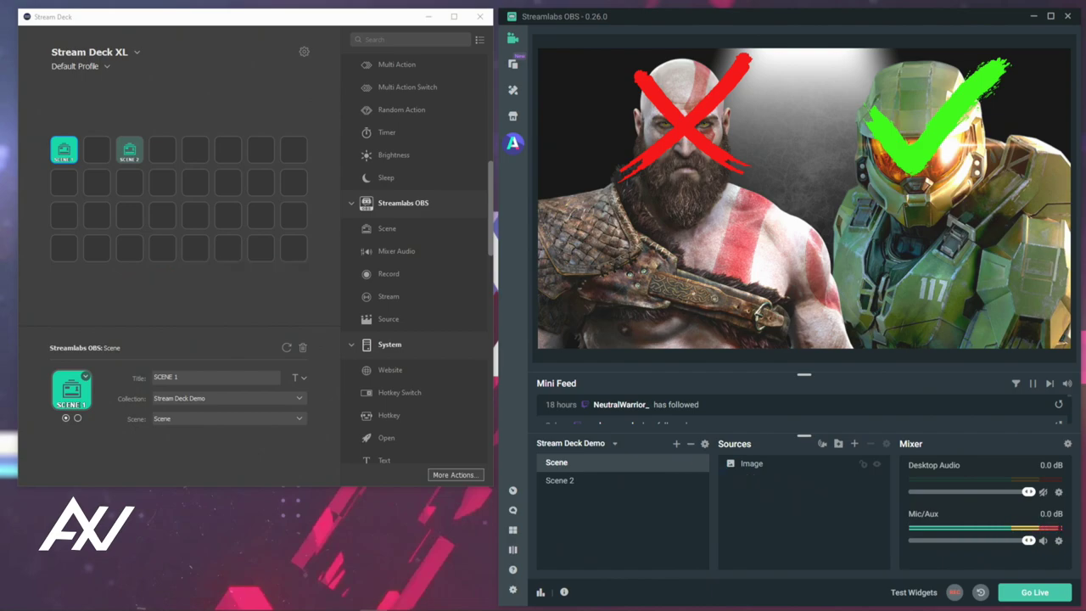
# Step: Put a Mixer Audio action titled MIC on the sixth top-row key, controlling Mic/Aux
pyautogui.moveTo(405, 249); pyautogui.dragTo(228, 150)
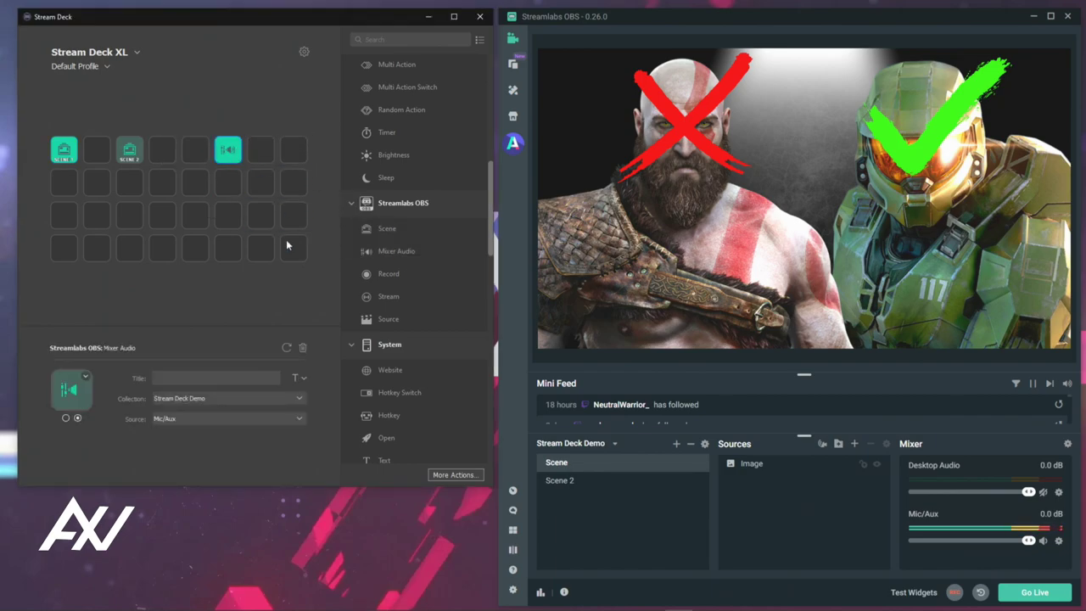
pyautogui.click(203, 377)
pyautogui.write('MIC')
pyautogui.click(184, 419)
pyautogui.click(177, 430)
pyautogui.click(201, 148)
pyautogui.click(227, 149)
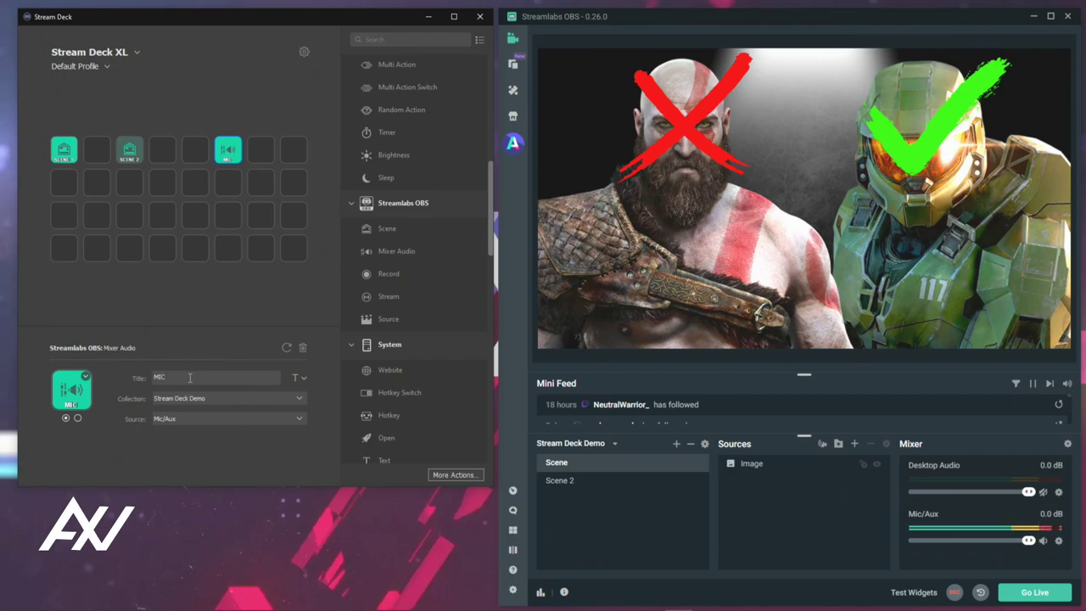
pyautogui.click(192, 186)
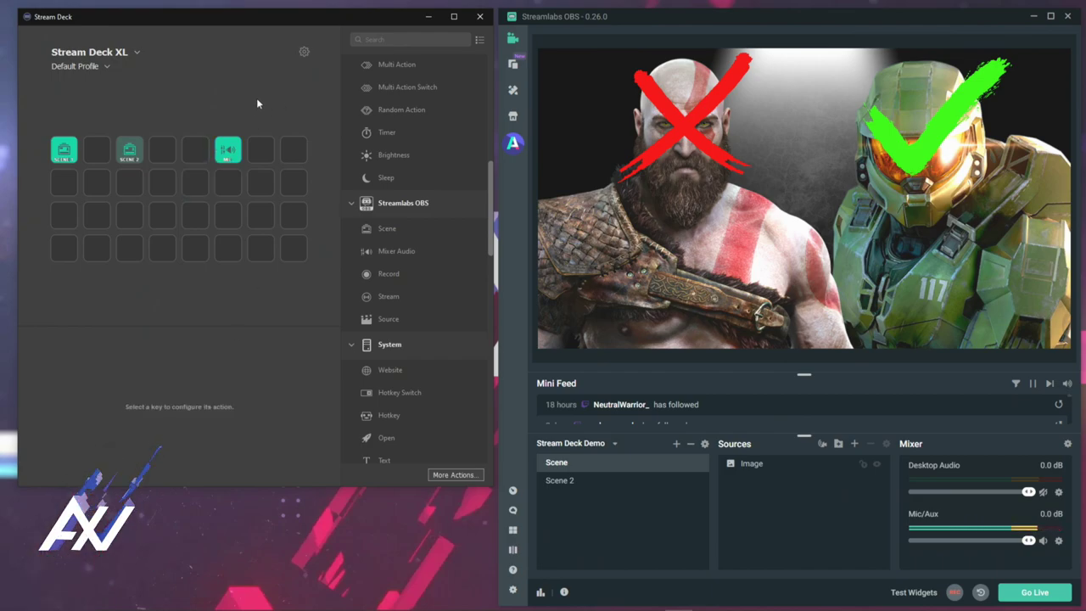
pyautogui.click(309, 204)
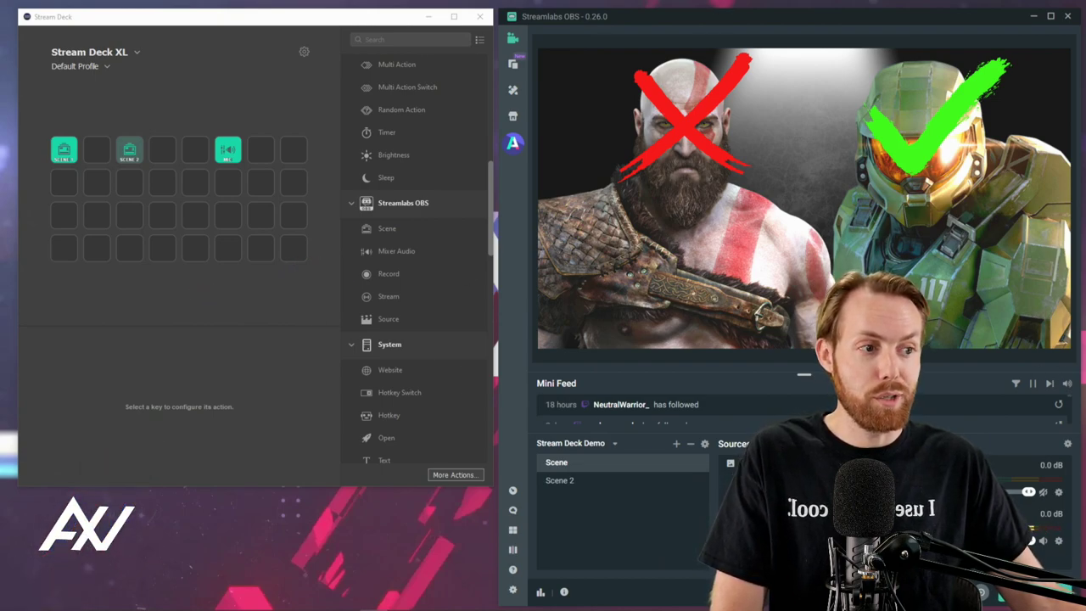
# Step: Place the Streamlabs OBS Record action on the bottom-right key with the title REC
pyautogui.moveTo(399, 274); pyautogui.dragTo(292, 251)
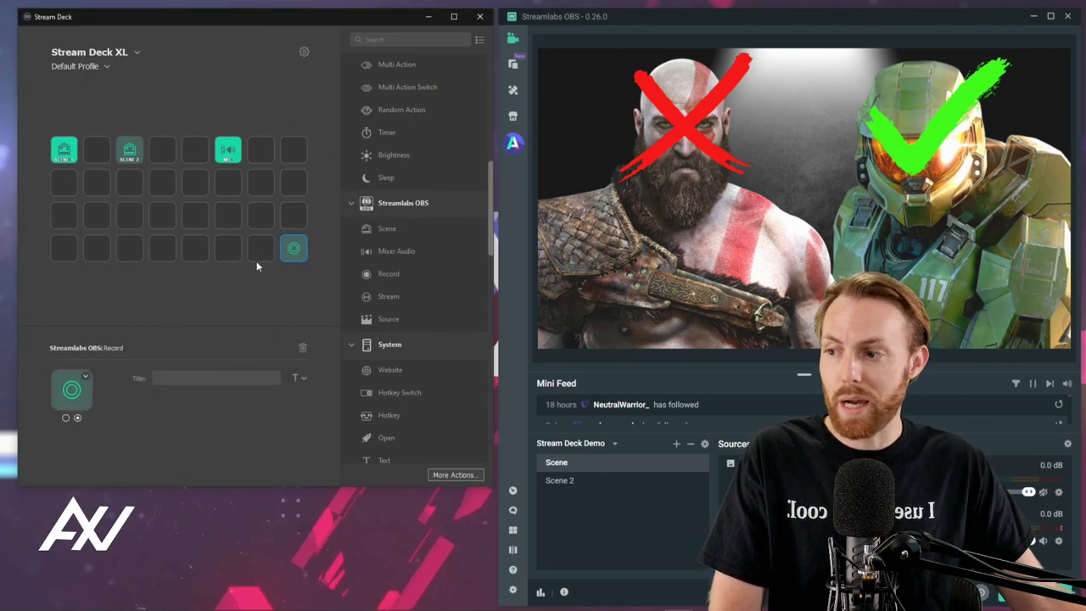
pyautogui.write('REC')
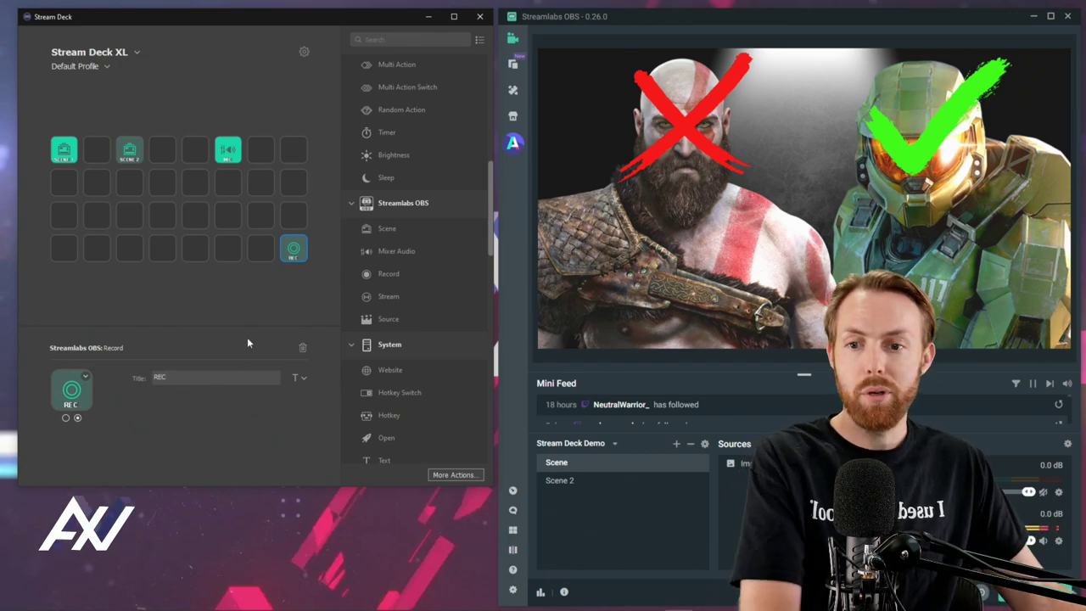
pyautogui.click(204, 246)
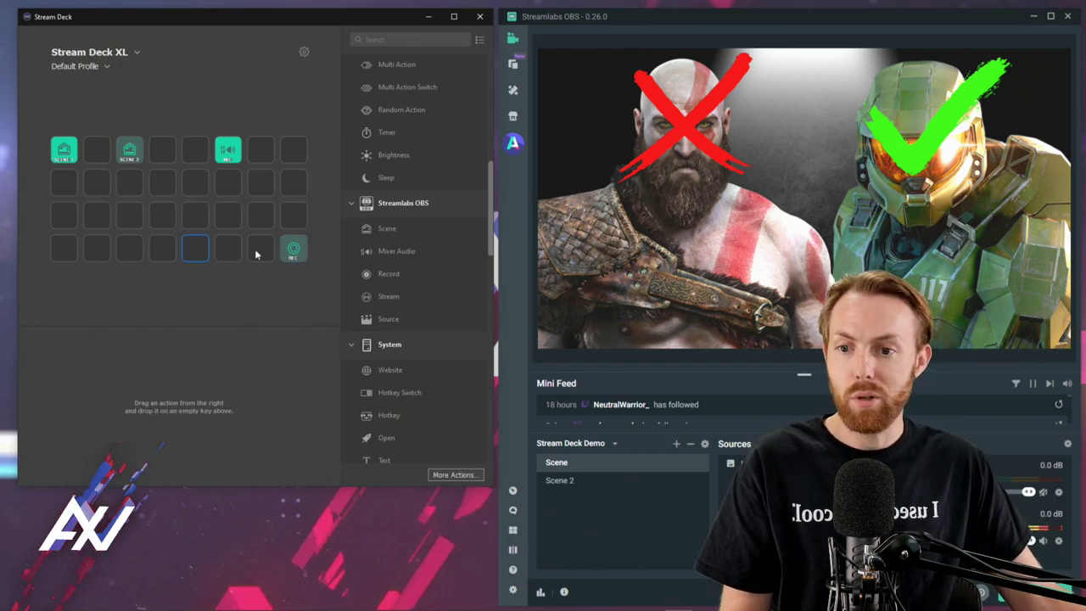
pyautogui.click(294, 249)
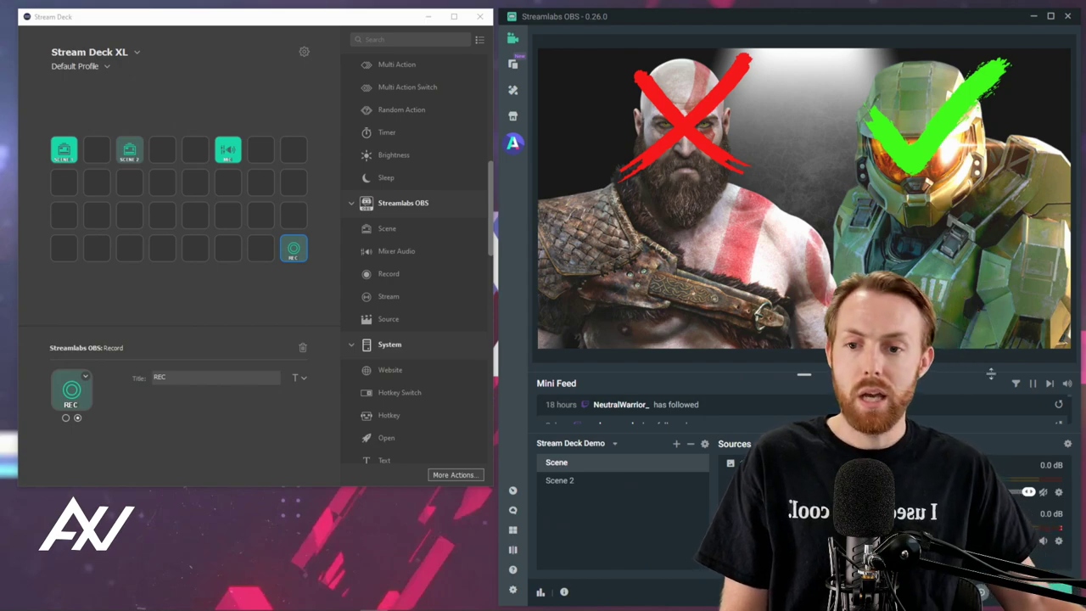
pyautogui.click(239, 305)
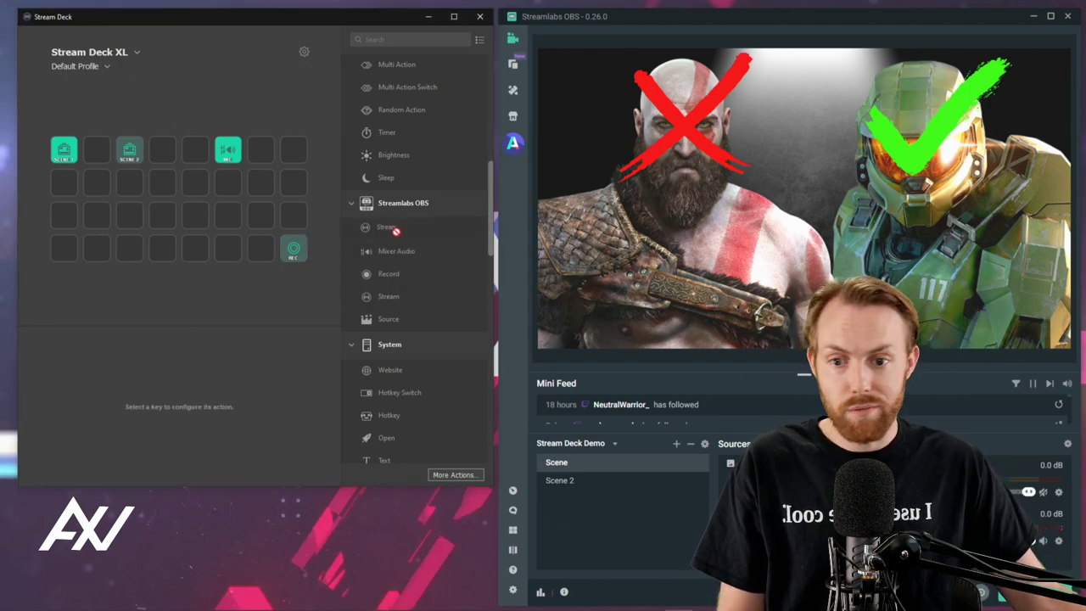
# Step: Place the Streamlabs OBS Stream action on the bottom-left key with the title STREAM
pyautogui.moveTo(393, 296); pyautogui.dragTo(65, 249)
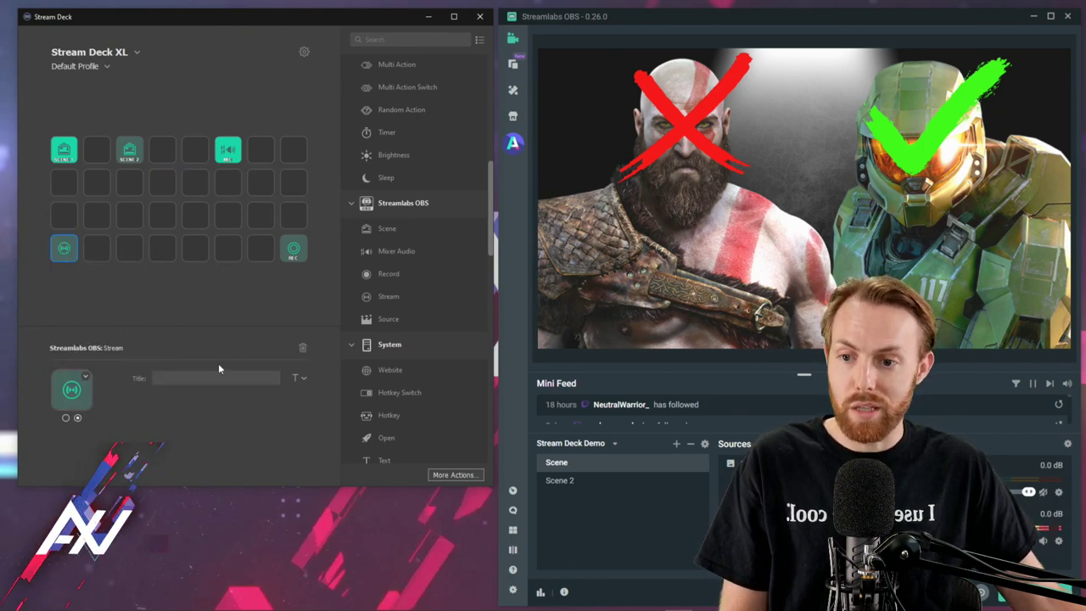
pyautogui.click(208, 375)
pyautogui.write('STREAM')
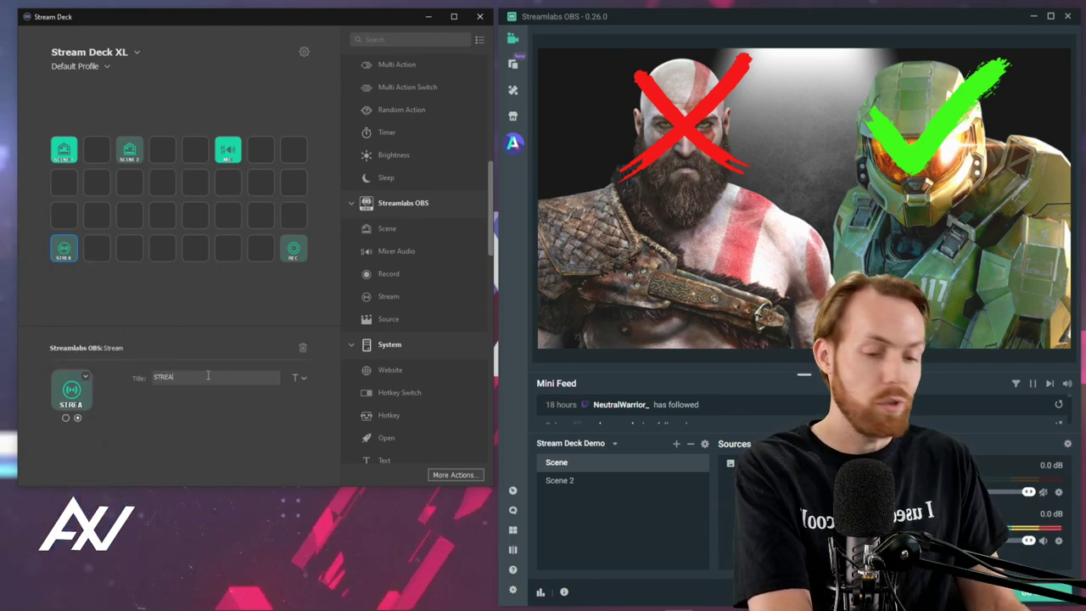
pyautogui.click(160, 251)
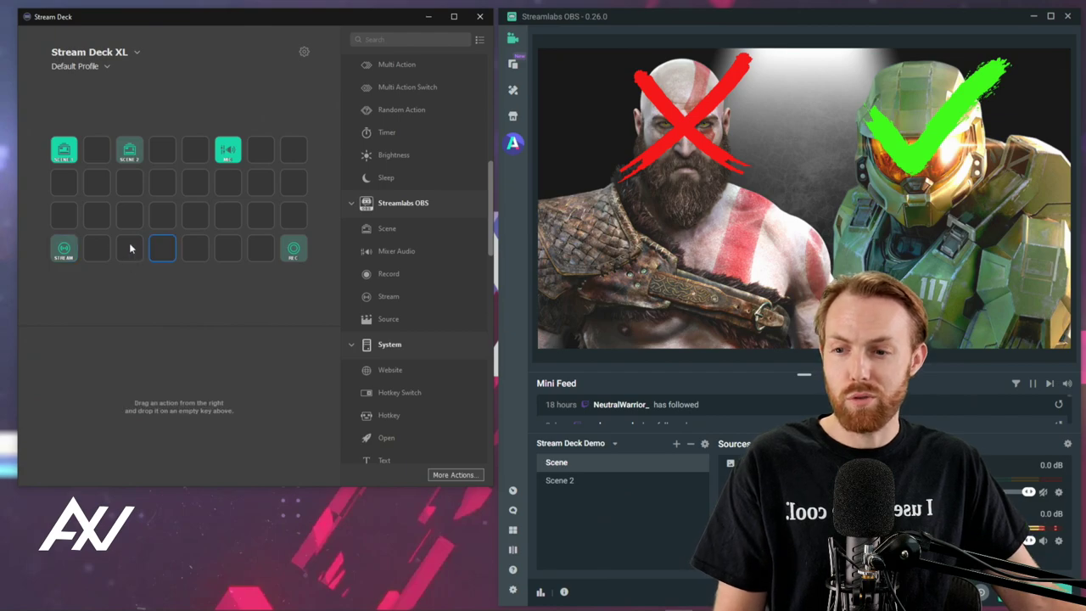
pyautogui.click(67, 248)
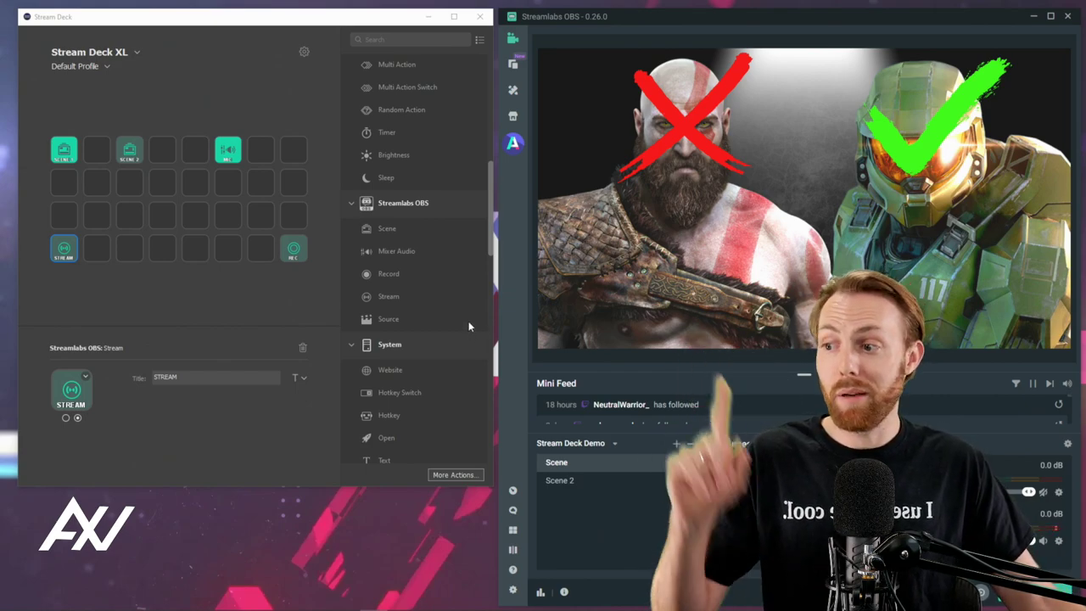
# Step: Drop a Streamlabs OBS Source action onto a third-row key, then go to Streamlabs OBS
pyautogui.moveTo(388, 319); pyautogui.dragTo(170, 219)
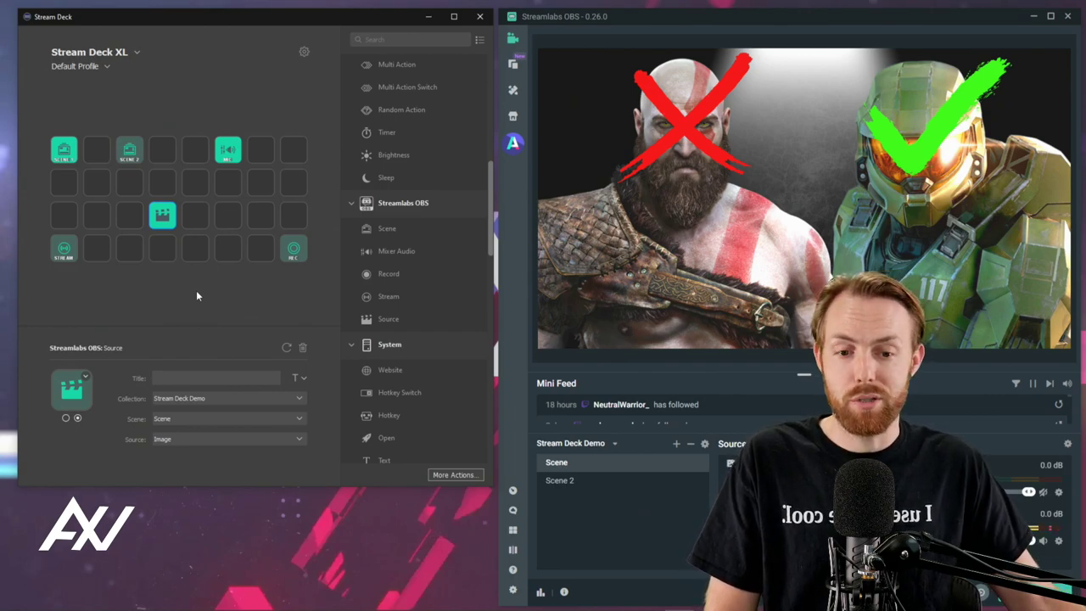
pyautogui.click(643, 290)
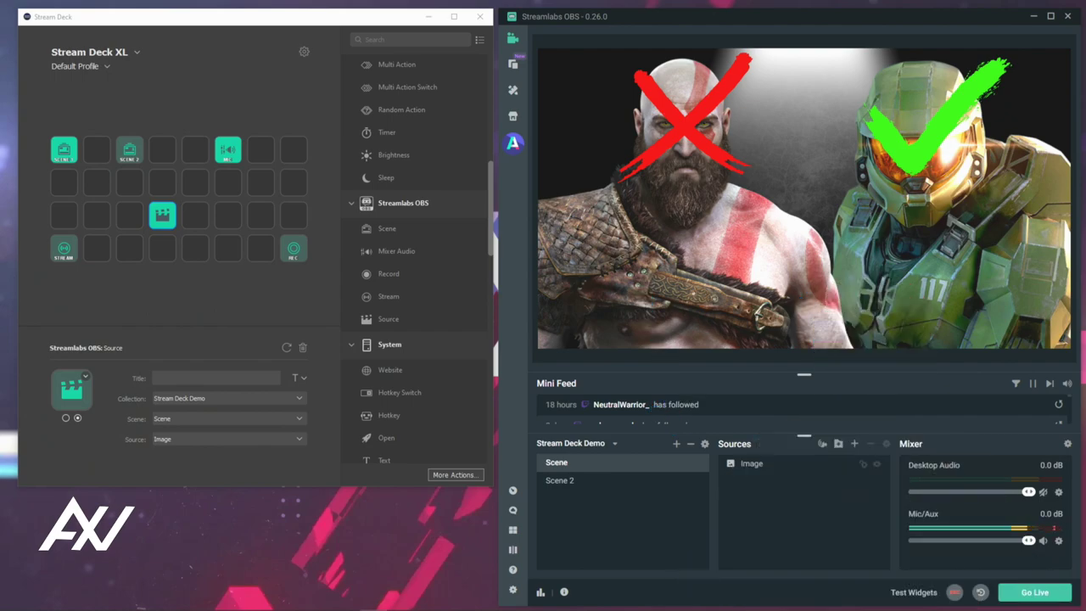
# Step: Add a Video Capture Device source at Device Default resolution and drag it over the left warrior's face
pyautogui.click(854, 443)
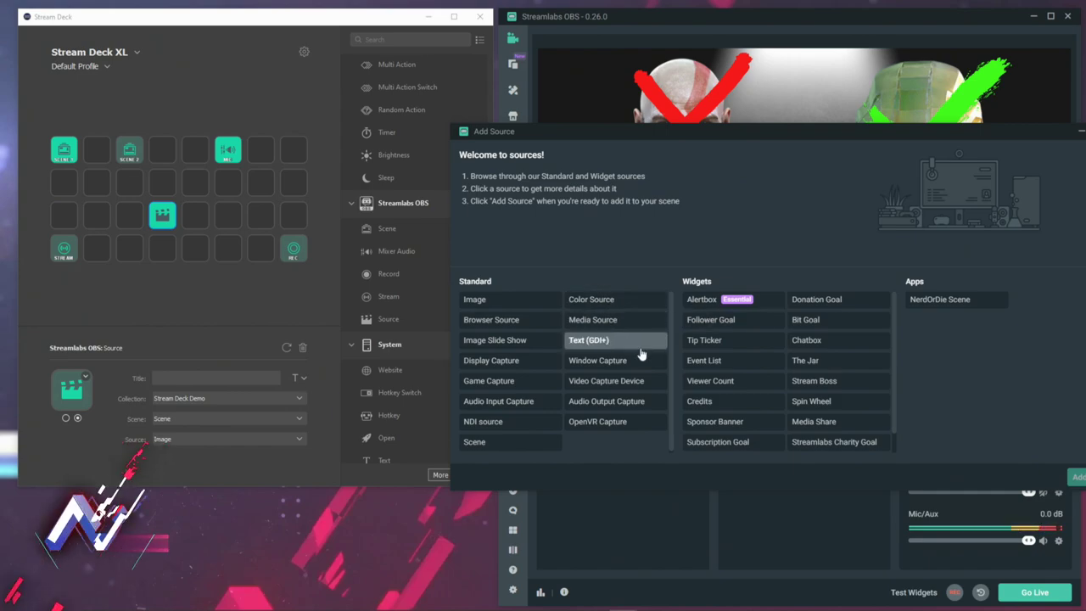
pyautogui.click(633, 383)
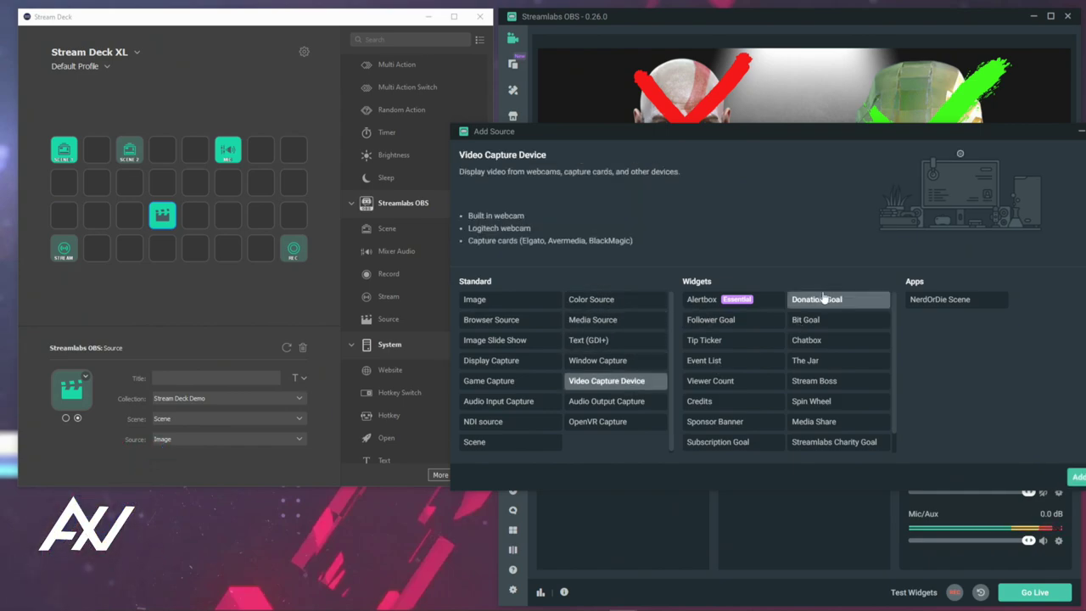
pyautogui.click(1078, 476)
pyautogui.click(921, 384)
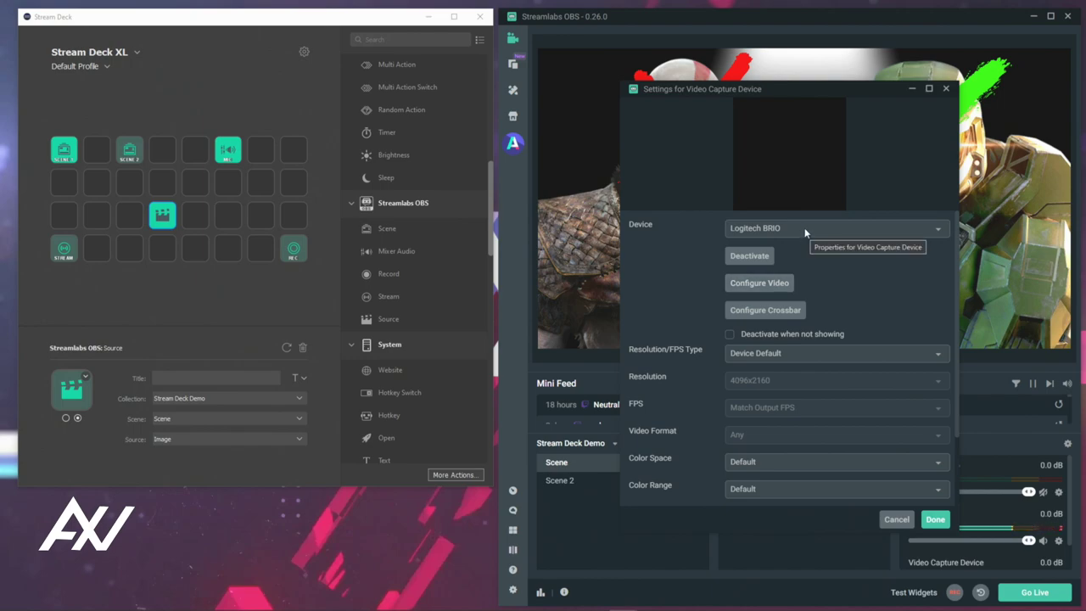
pyautogui.click(797, 348)
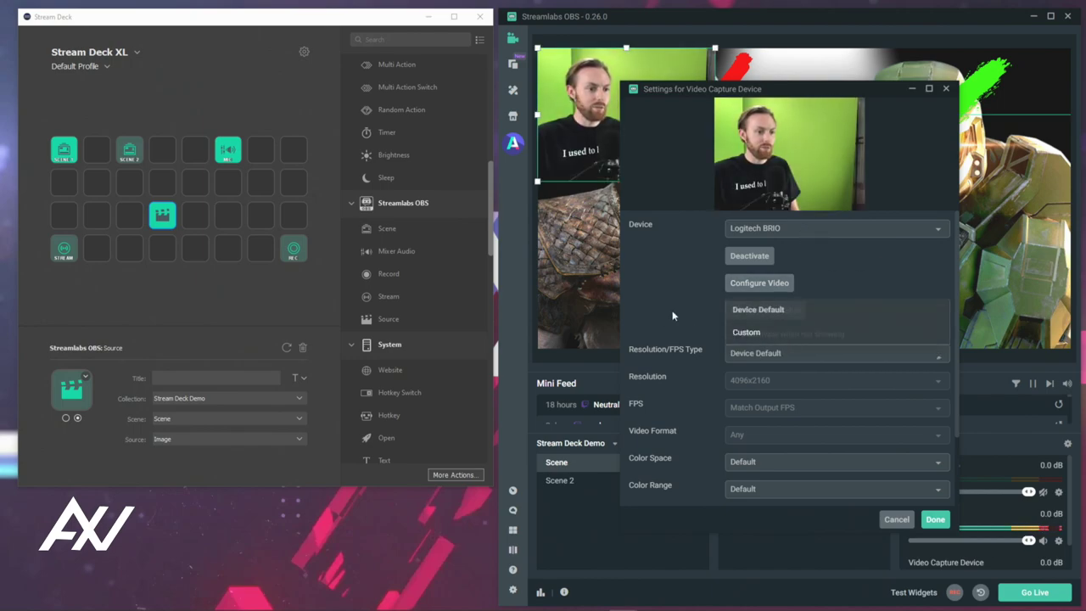
pyautogui.click(673, 316)
pyautogui.click(935, 519)
pyautogui.moveTo(645, 125); pyautogui.dragTo(678, 254)
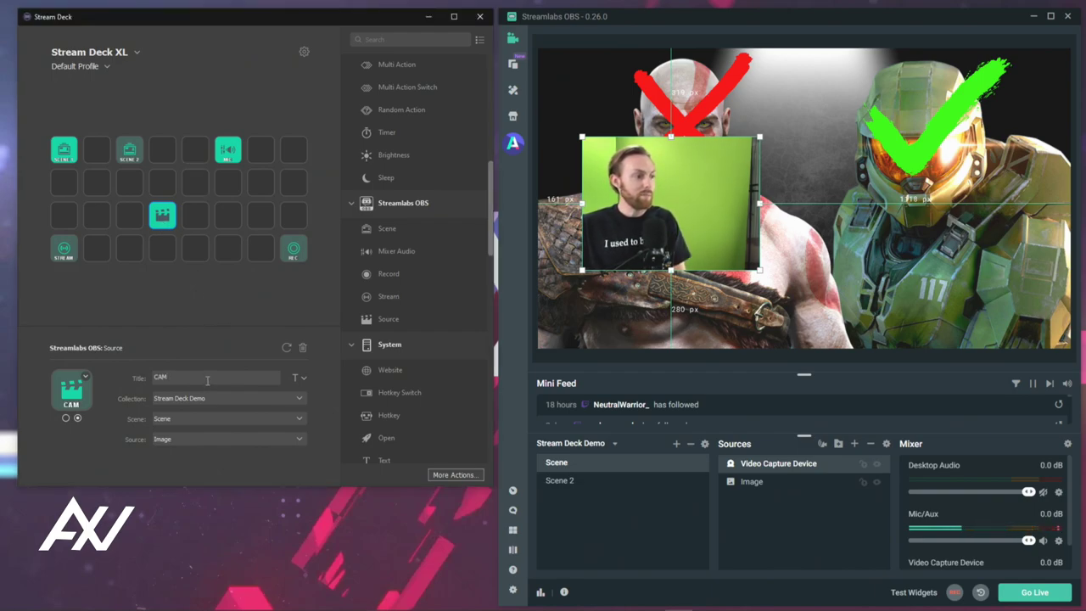
# Step: Title the source key CAM and set it to toggle Video Capture Device in Scene
pyautogui.click(203, 222)
pyautogui.click(162, 215)
pyautogui.click(213, 379)
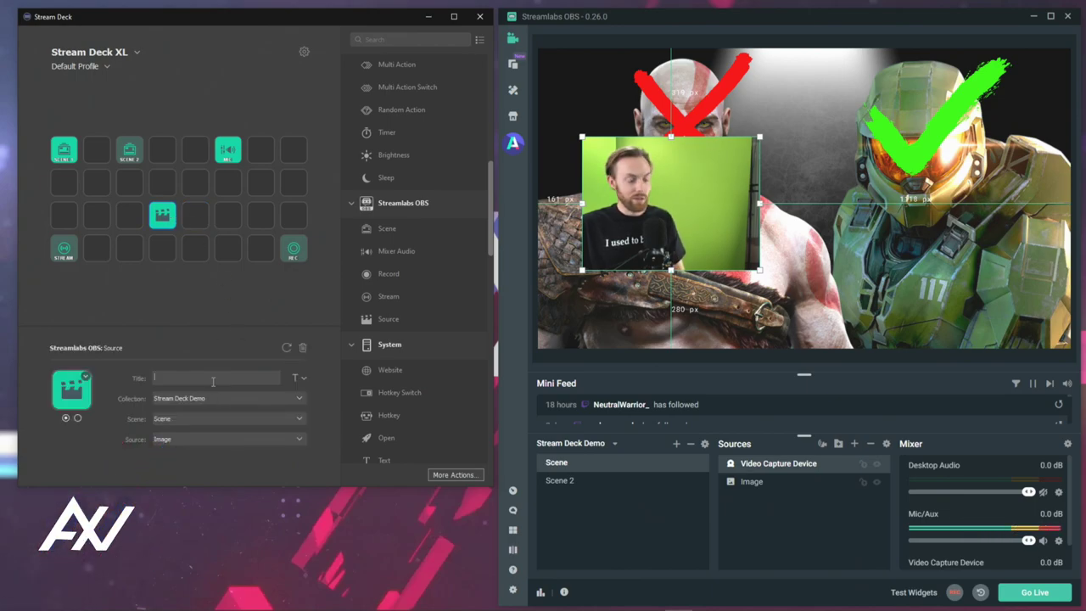
pyautogui.click(195, 214)
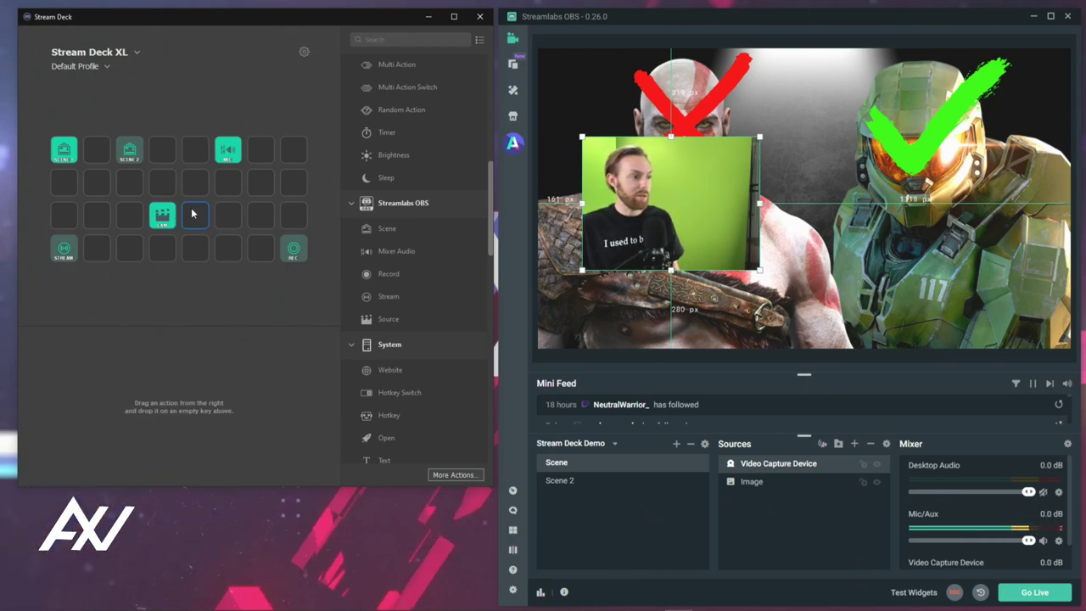
pyautogui.click(166, 219)
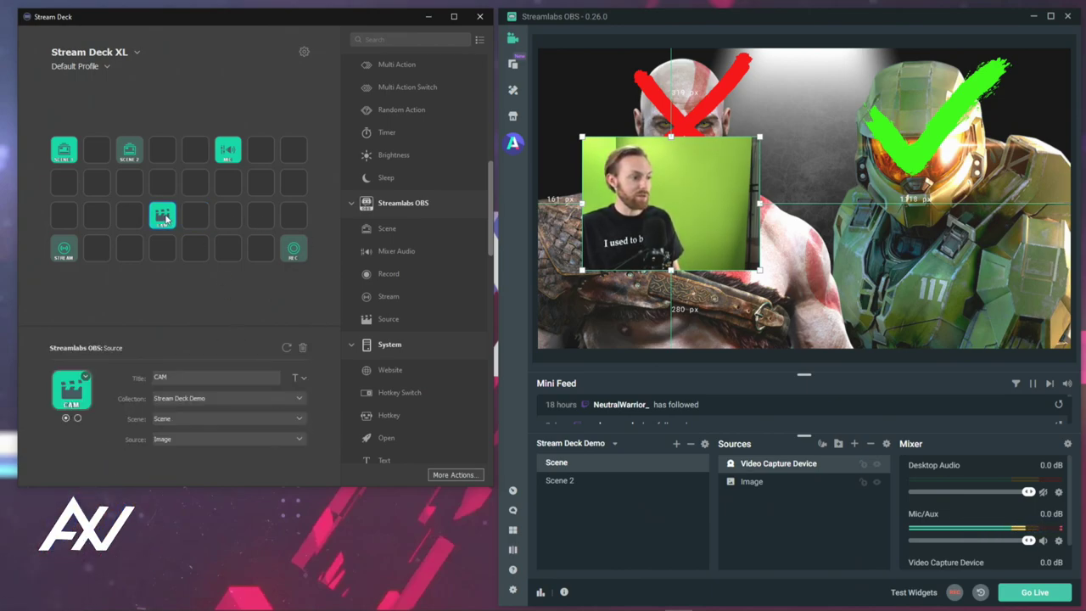
pyautogui.click(203, 420)
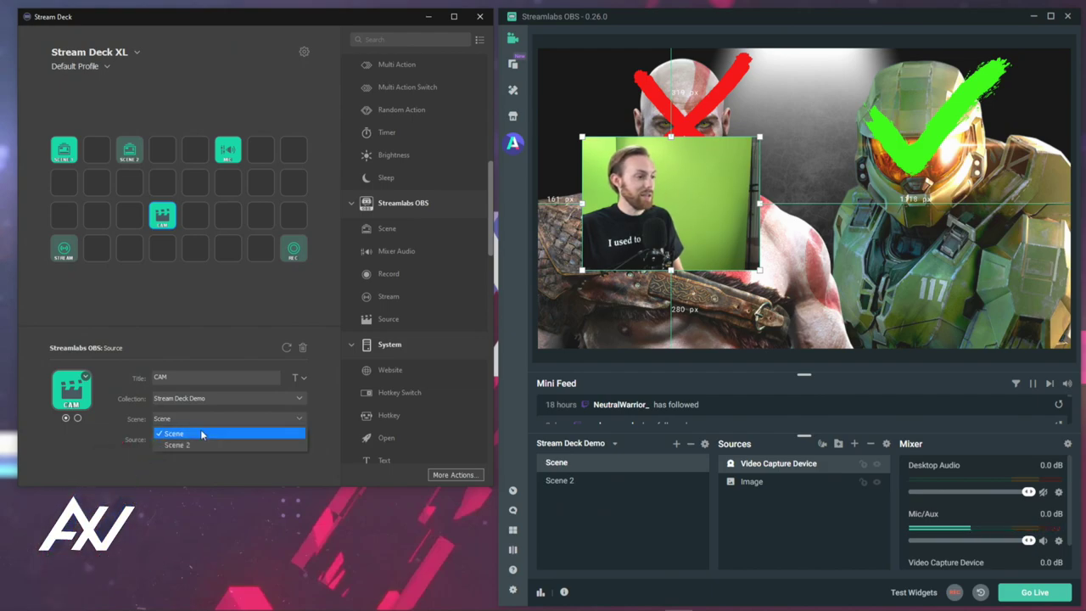
pyautogui.click(202, 434)
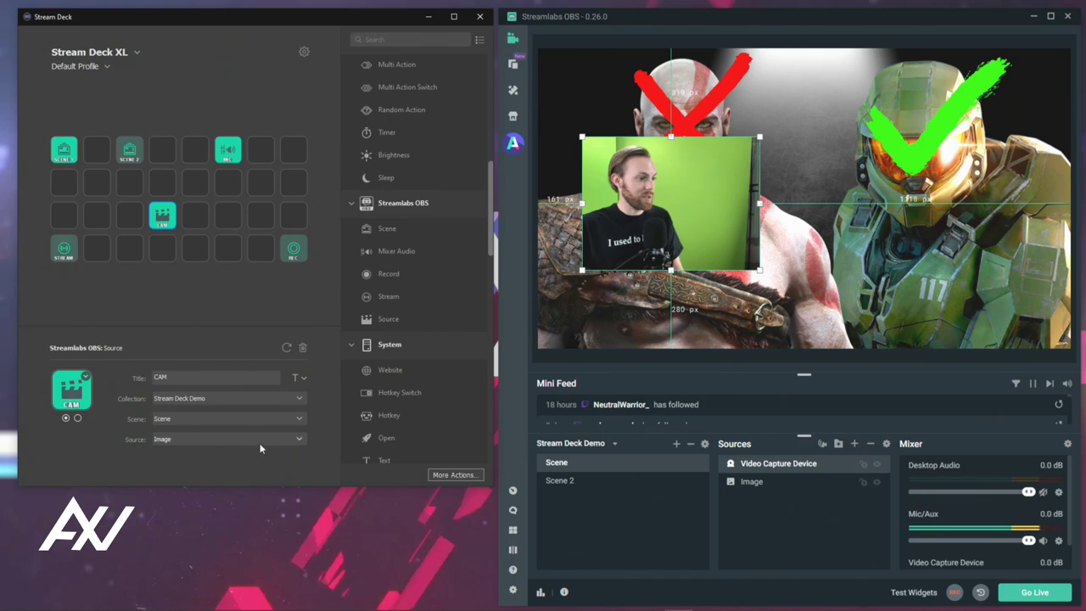
pyautogui.click(263, 439)
pyautogui.click(202, 452)
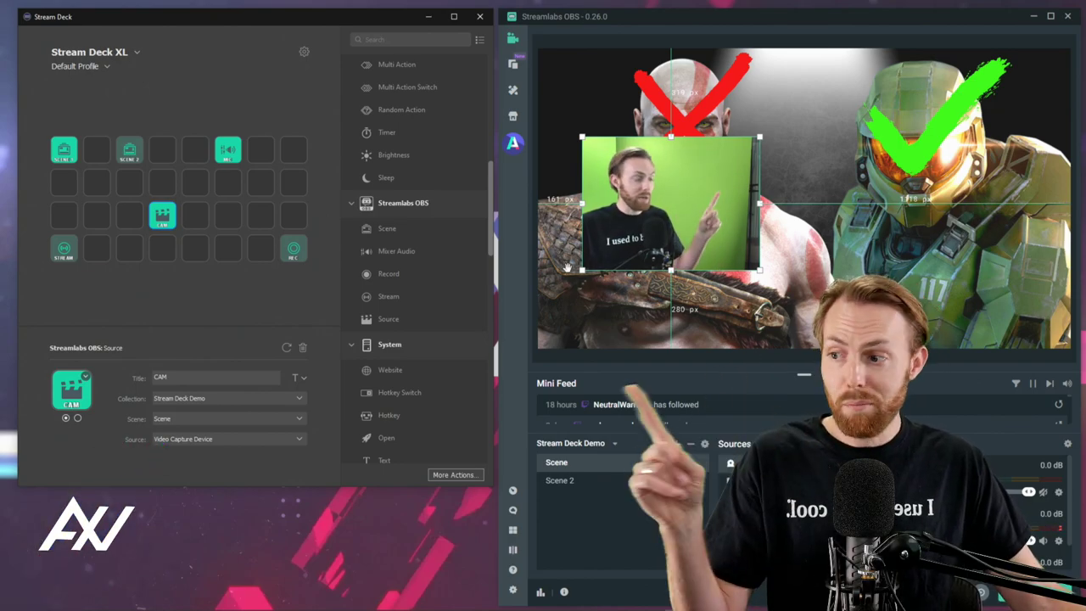
pyautogui.click(153, 303)
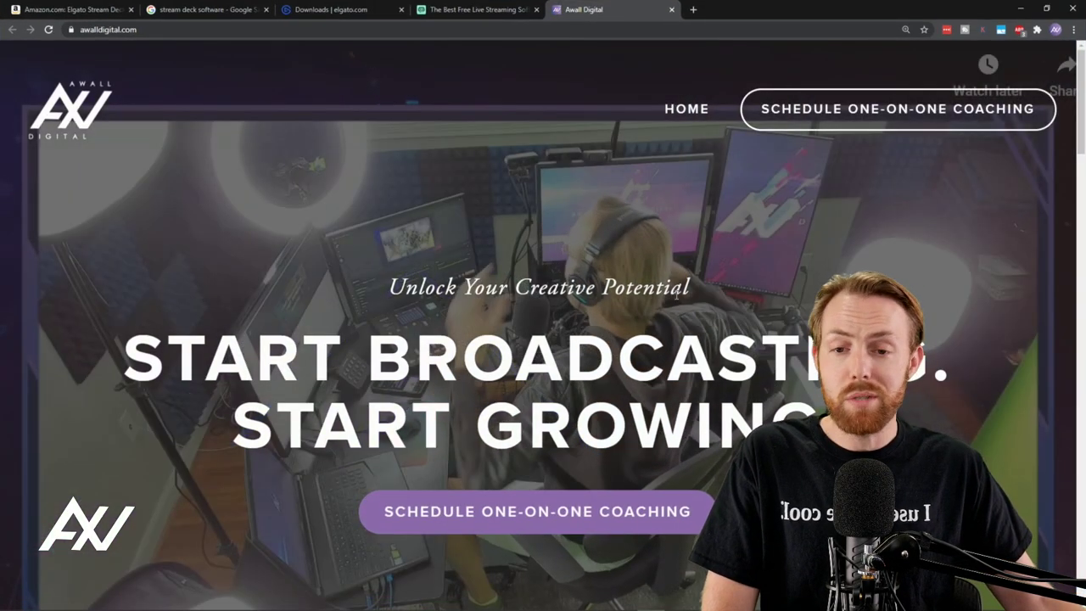
# Step: Book the December 31, 10:00am coaching slot and scroll through the booking form
pyautogui.scroll(-3, 748, 314)
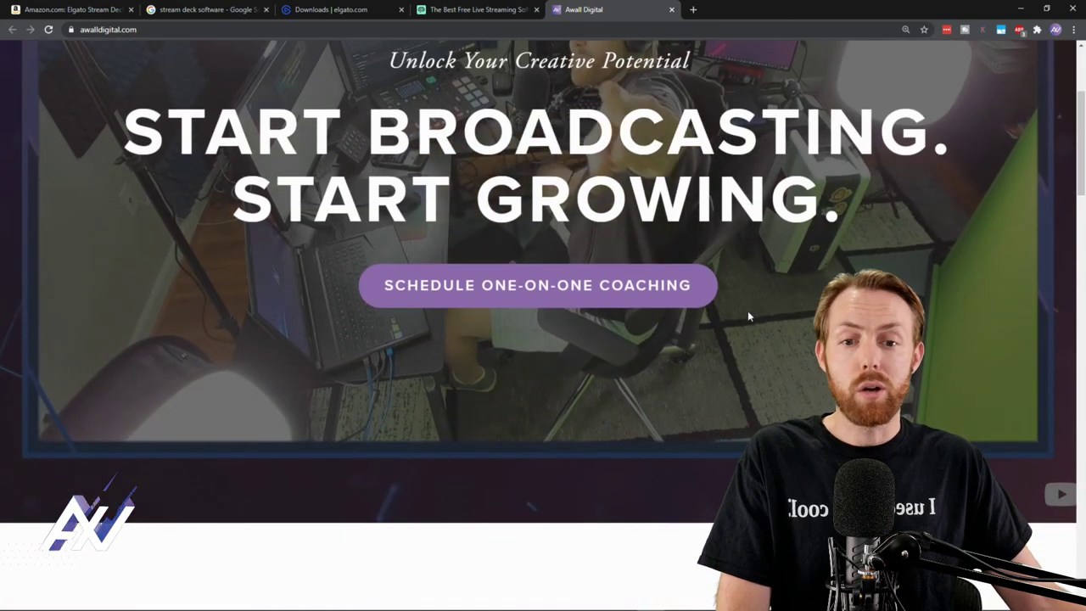
pyautogui.scroll(-6, 747, 317)
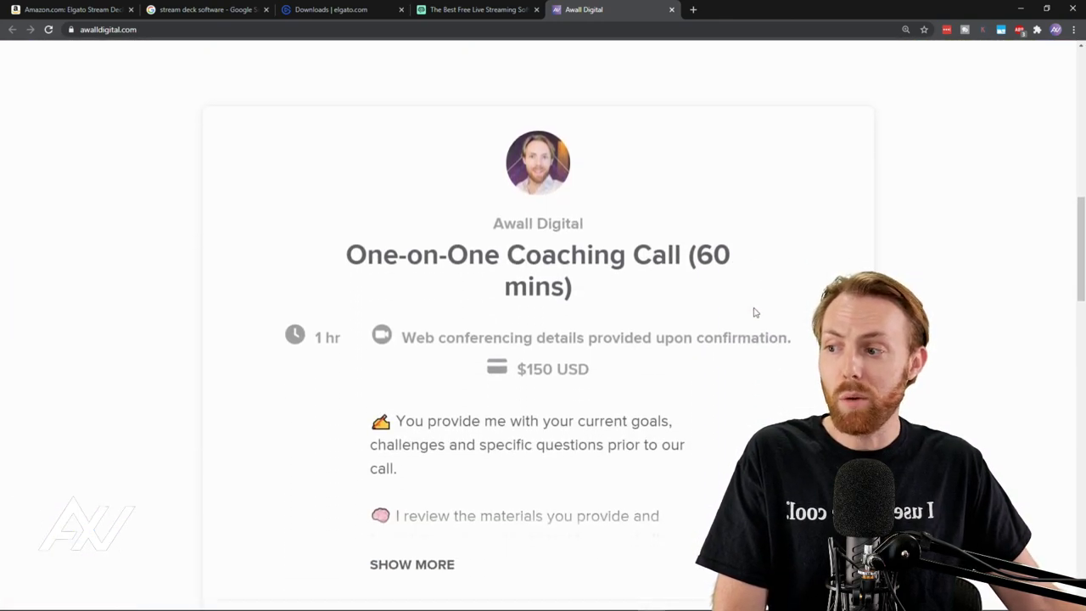
pyautogui.scroll(-6, 755, 312)
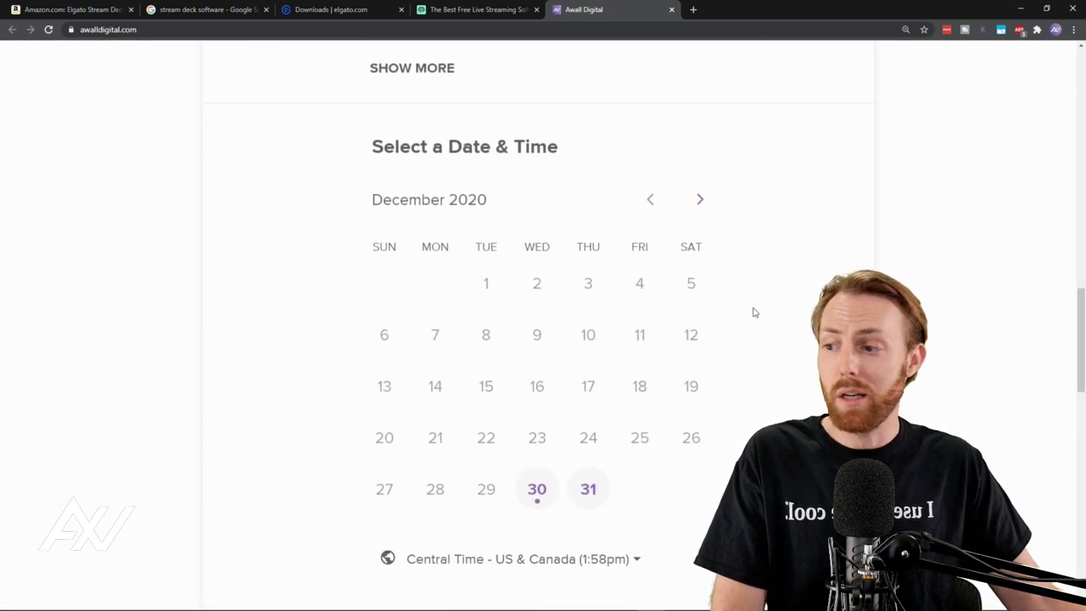
pyautogui.scroll(-1, 754, 313)
pyautogui.click(604, 436)
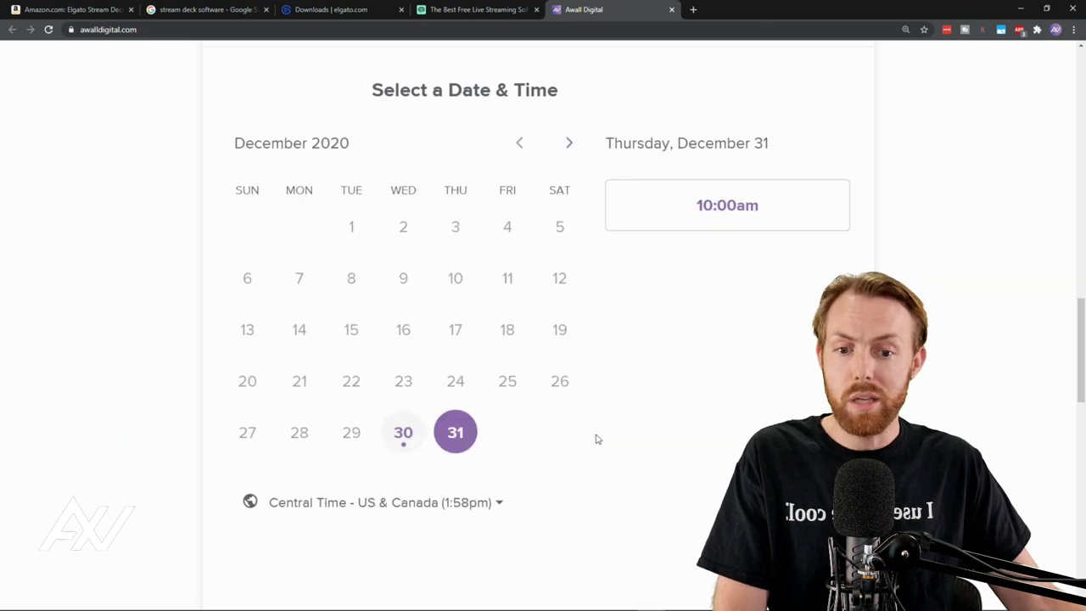
pyautogui.click(722, 226)
pyautogui.click(790, 207)
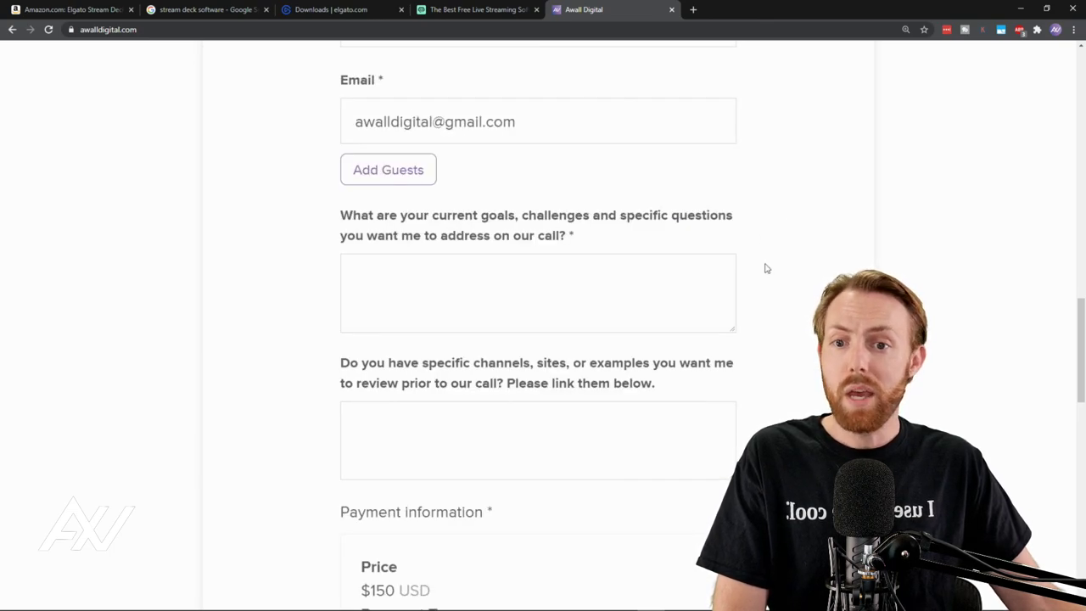
pyautogui.scroll(2, 793, 237)
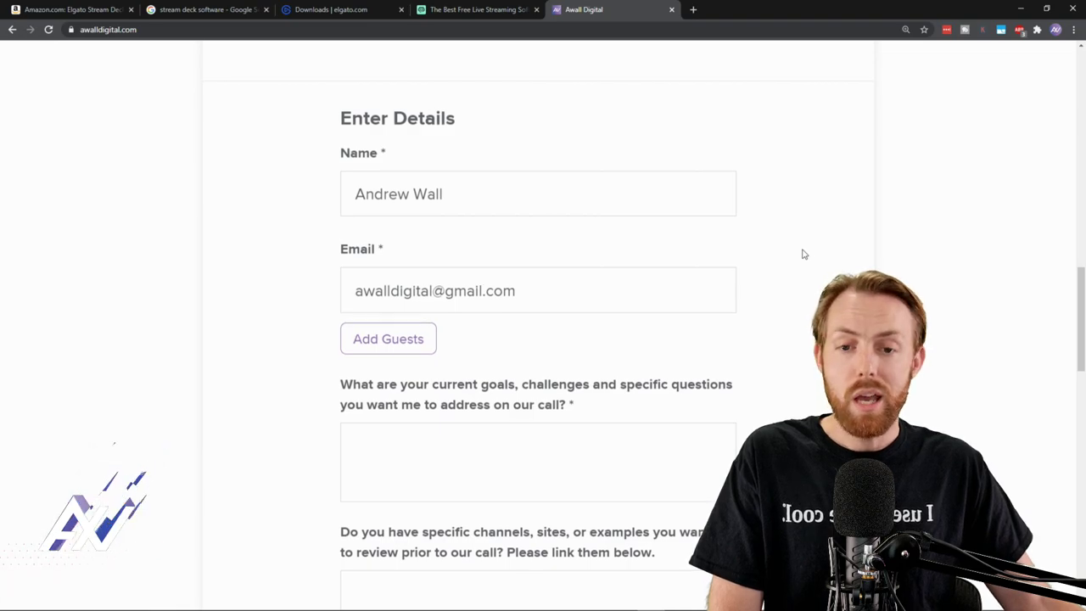
pyautogui.scroll(-5, 798, 263)
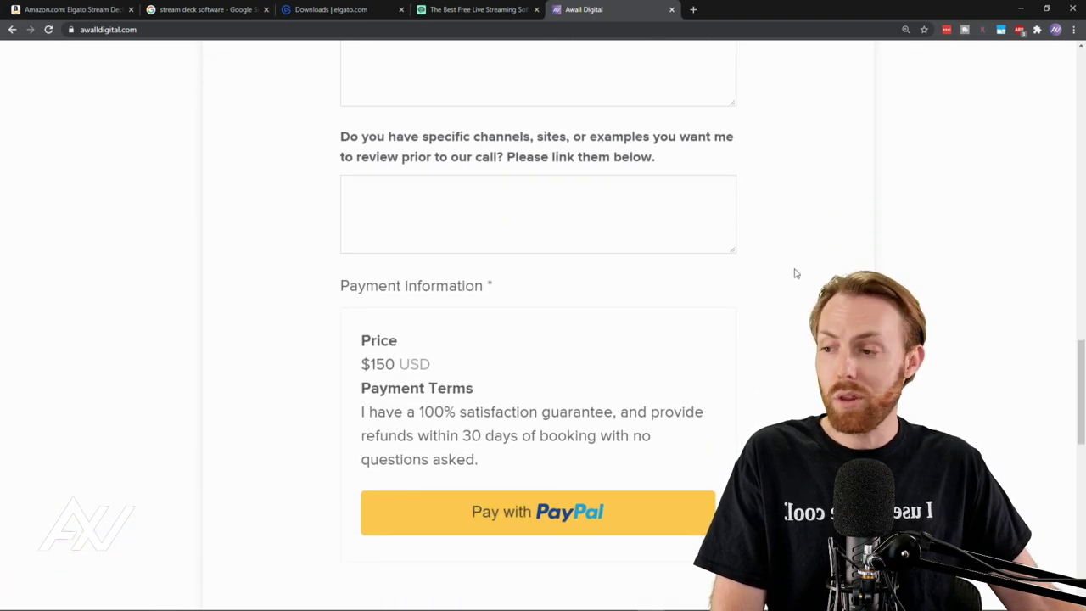
pyautogui.scroll(15, 796, 270)
pyautogui.scroll(-1, 796, 272)
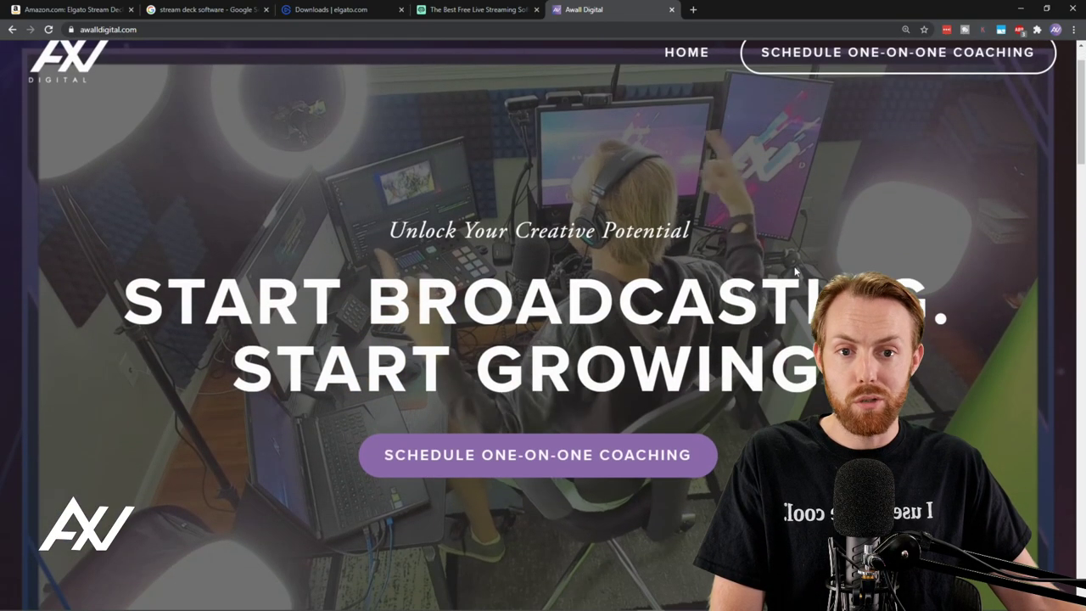